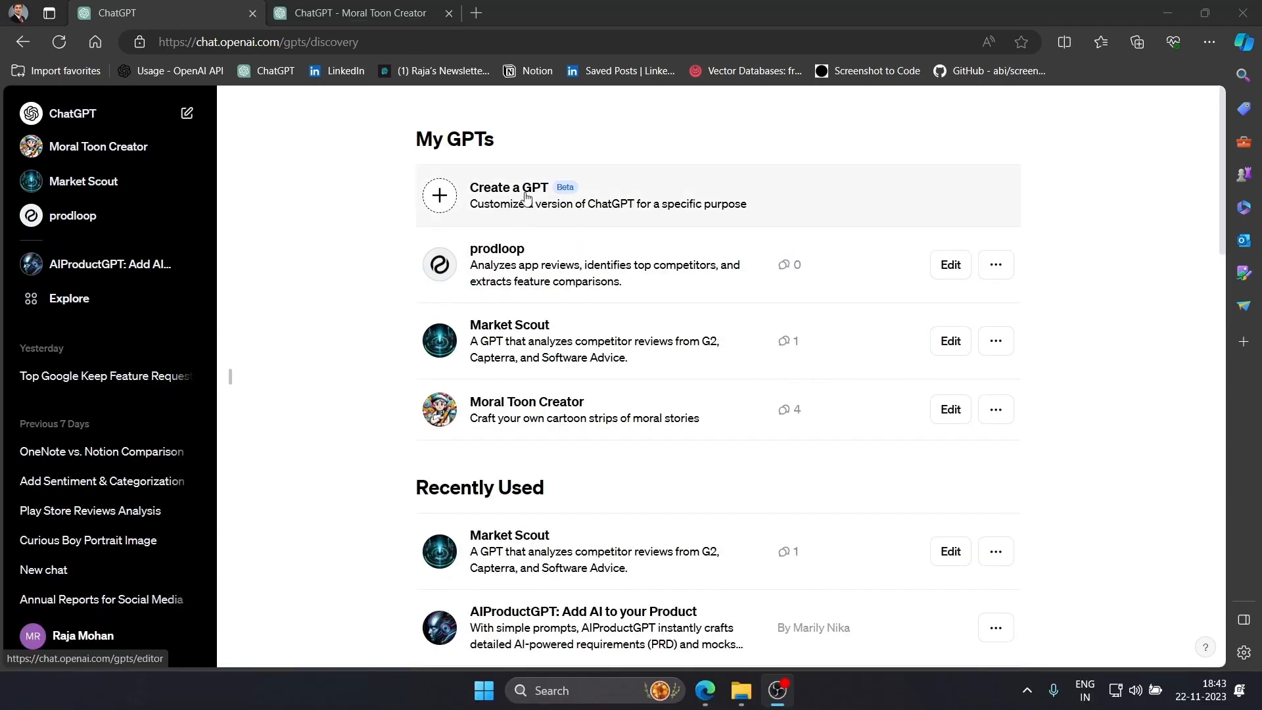
- Create a new GPT and tell the builder "i want to create a cartoon creator which basically makes cartoon images outlining moral stories for children"
click(526, 197)
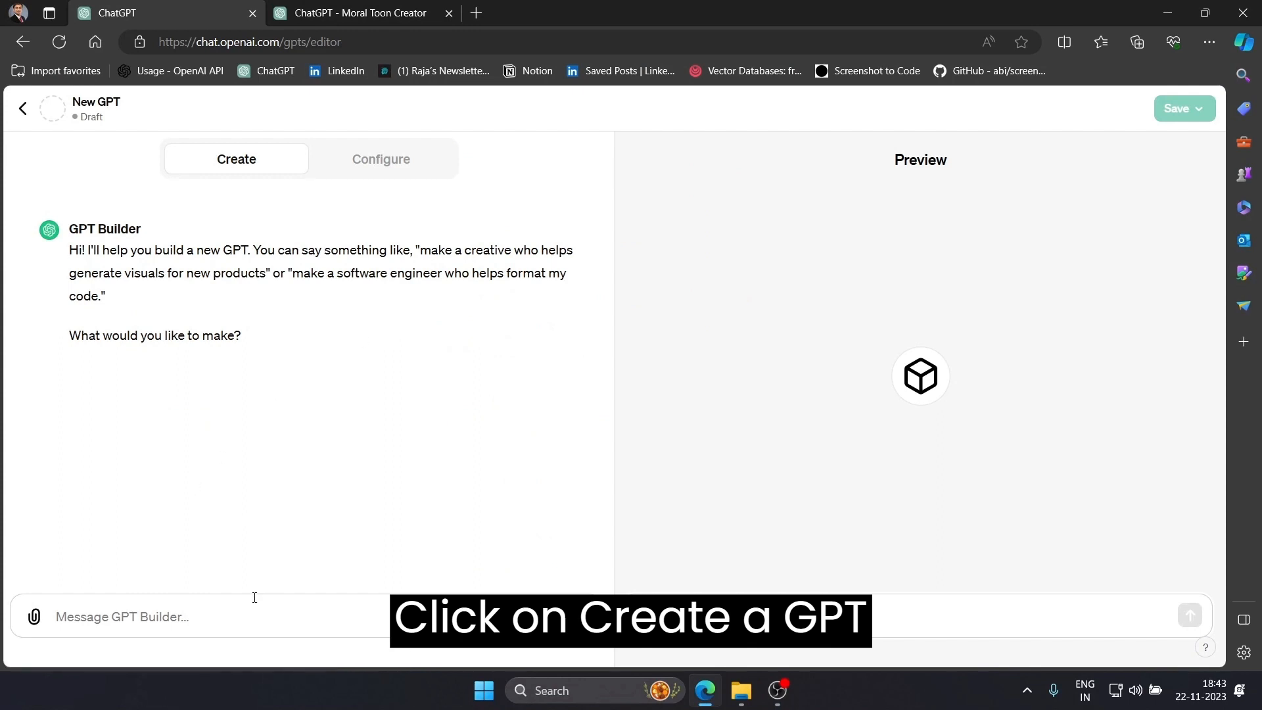
text(c)
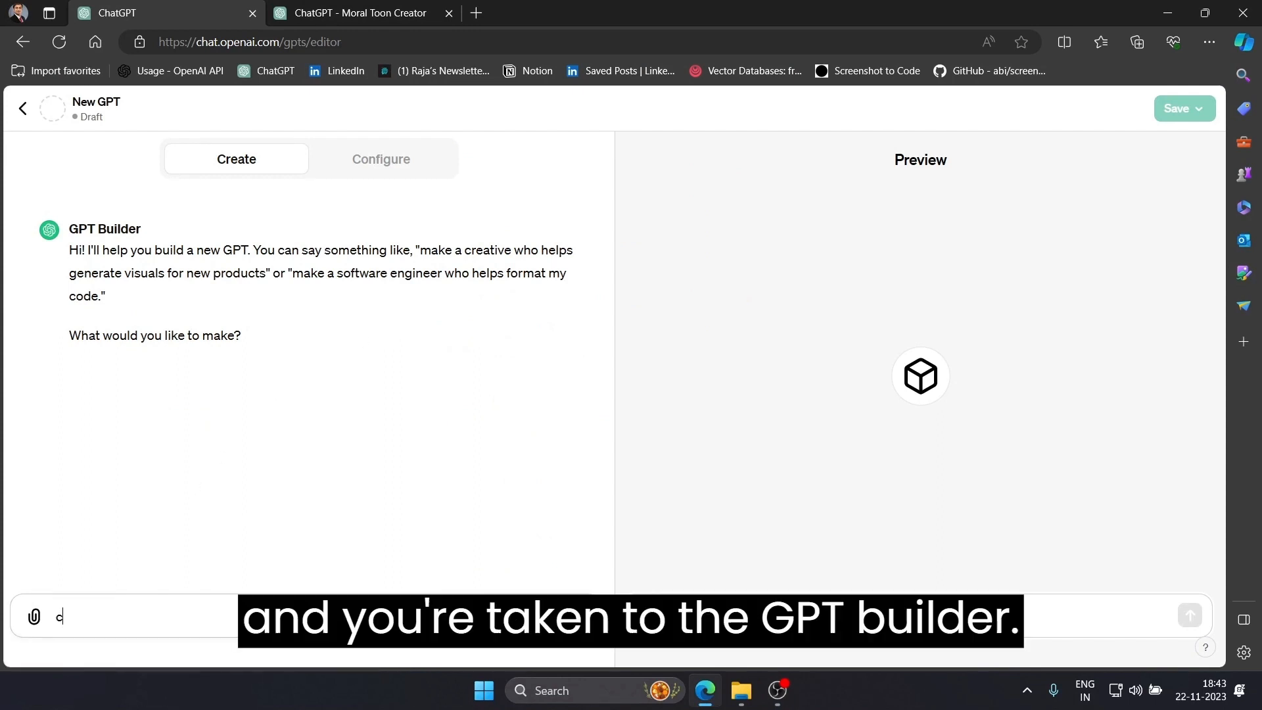
key(BackSpace)
text(i want to create a )
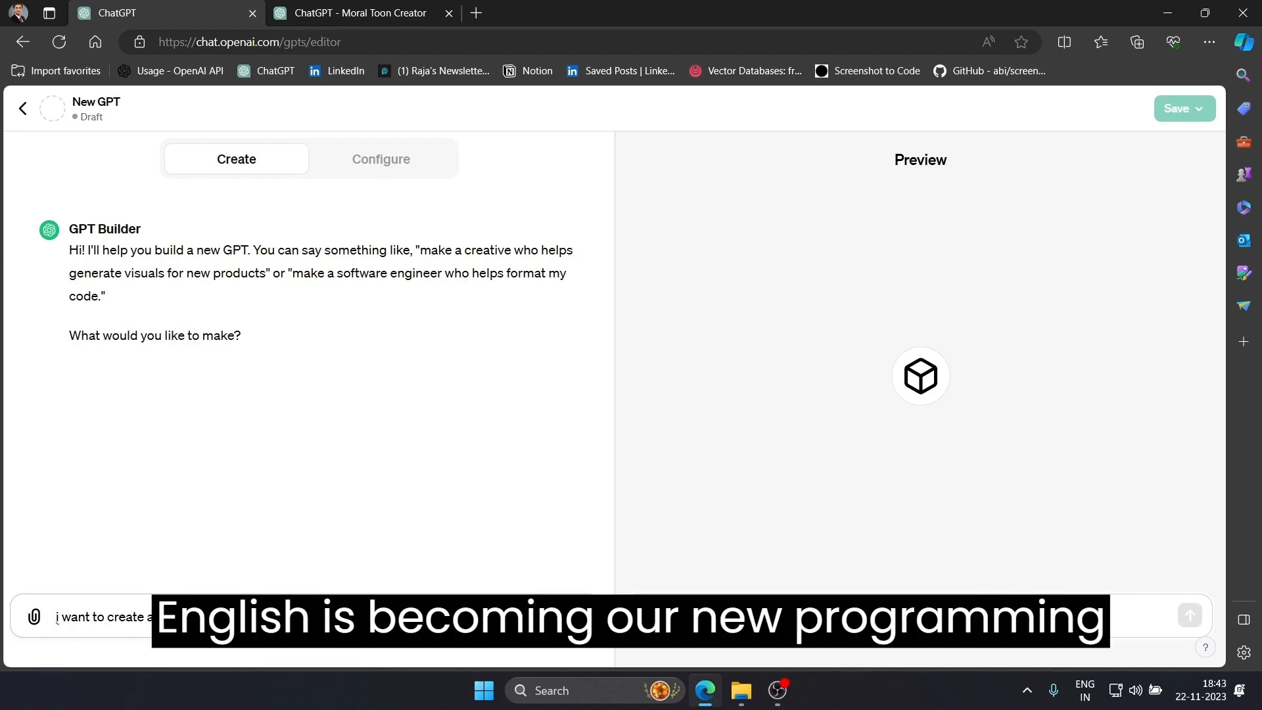
text(carto)
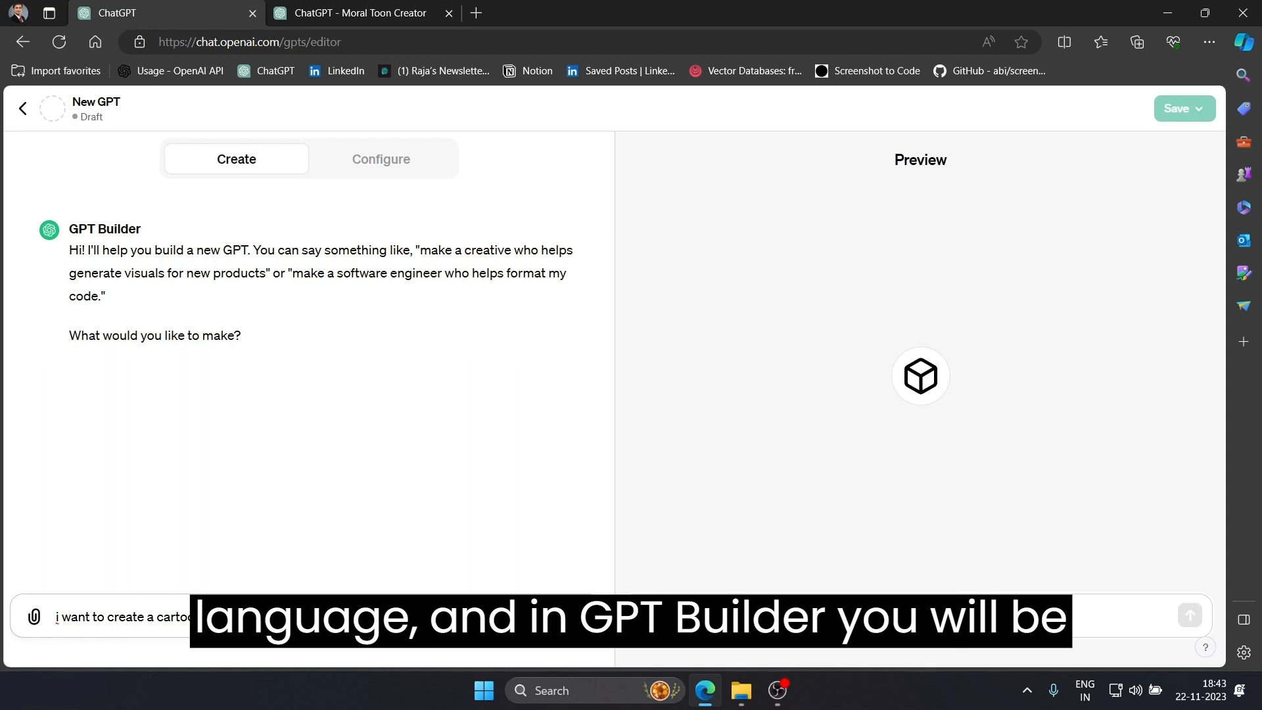
text(on)
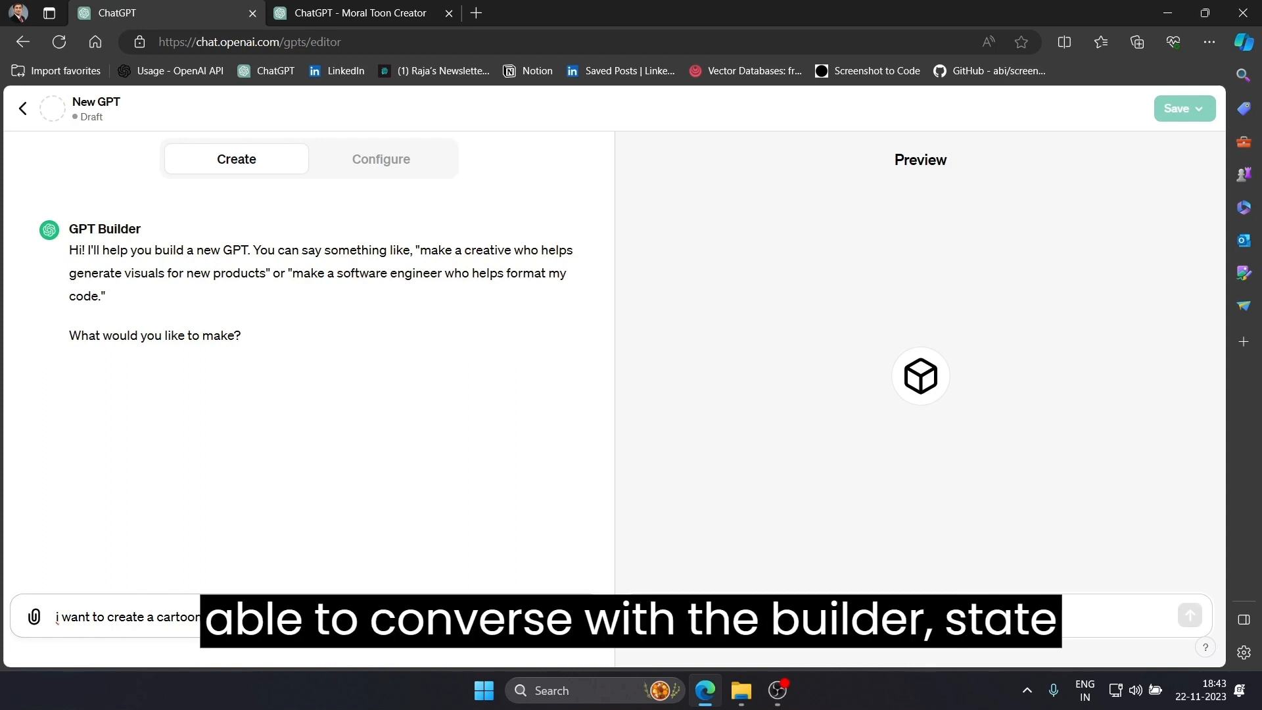
text( creator which basically makes cartoo)
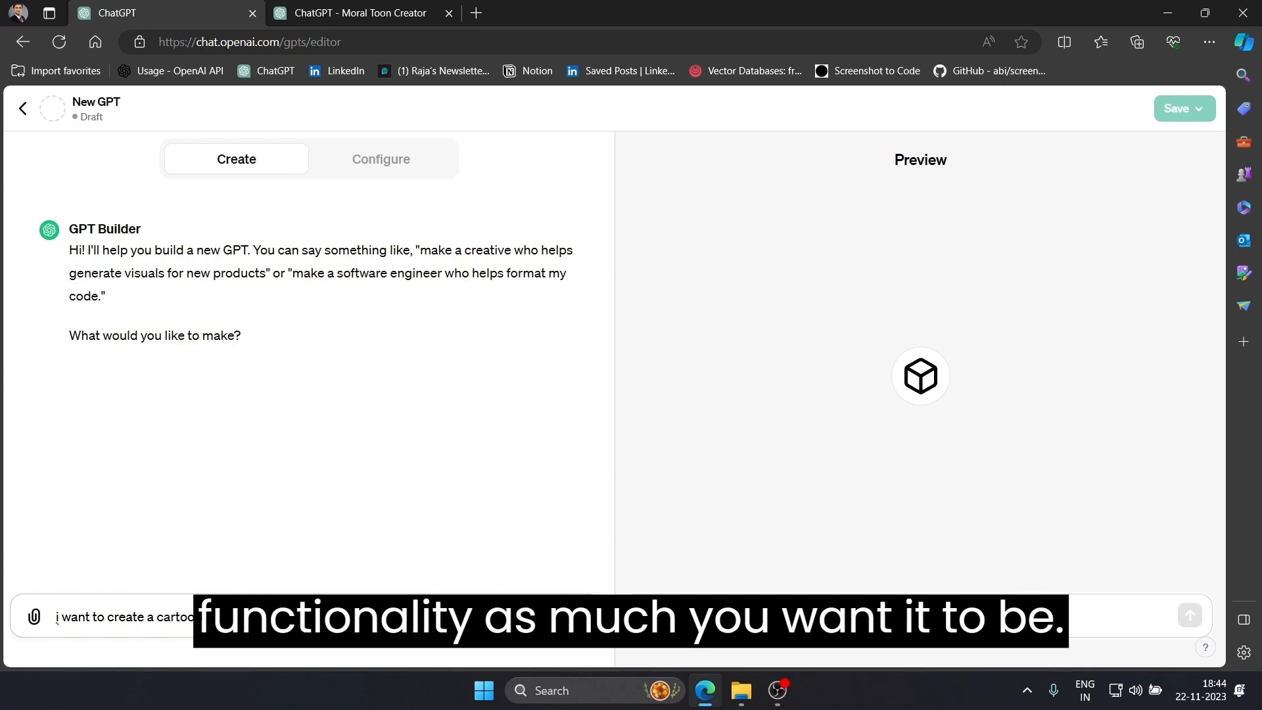
text(n images outlini)
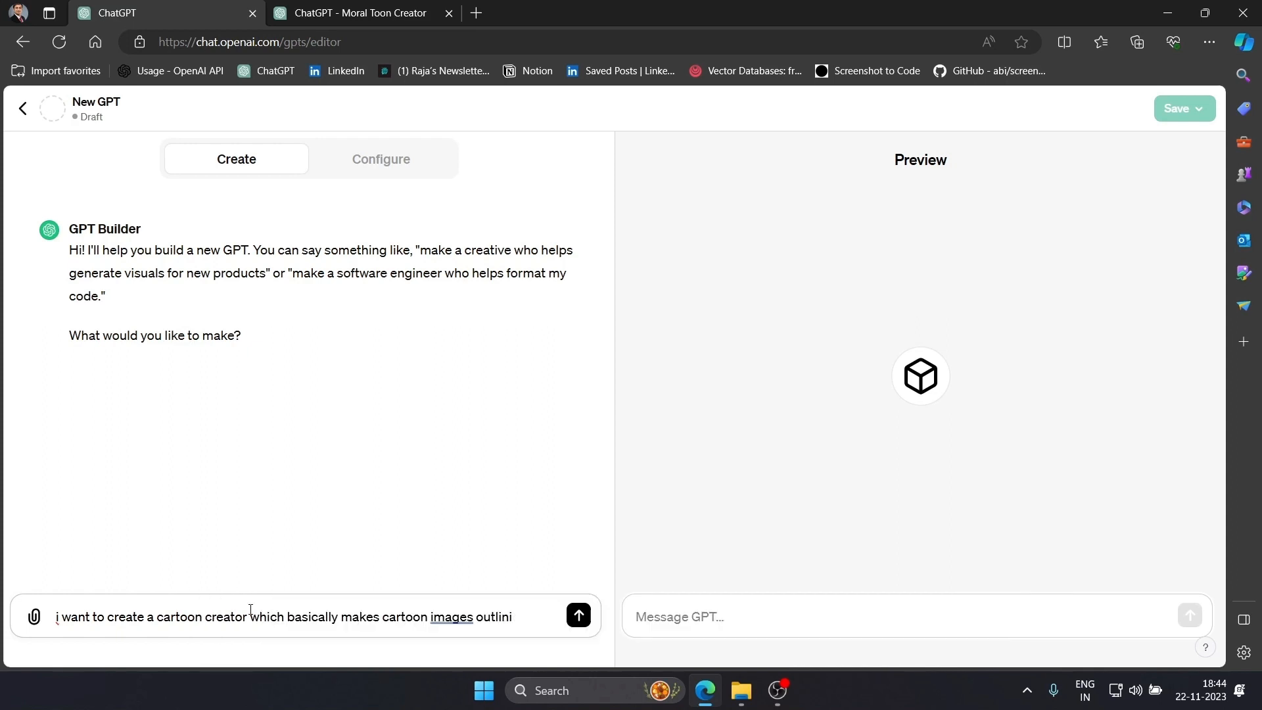
text(ng moral stories)
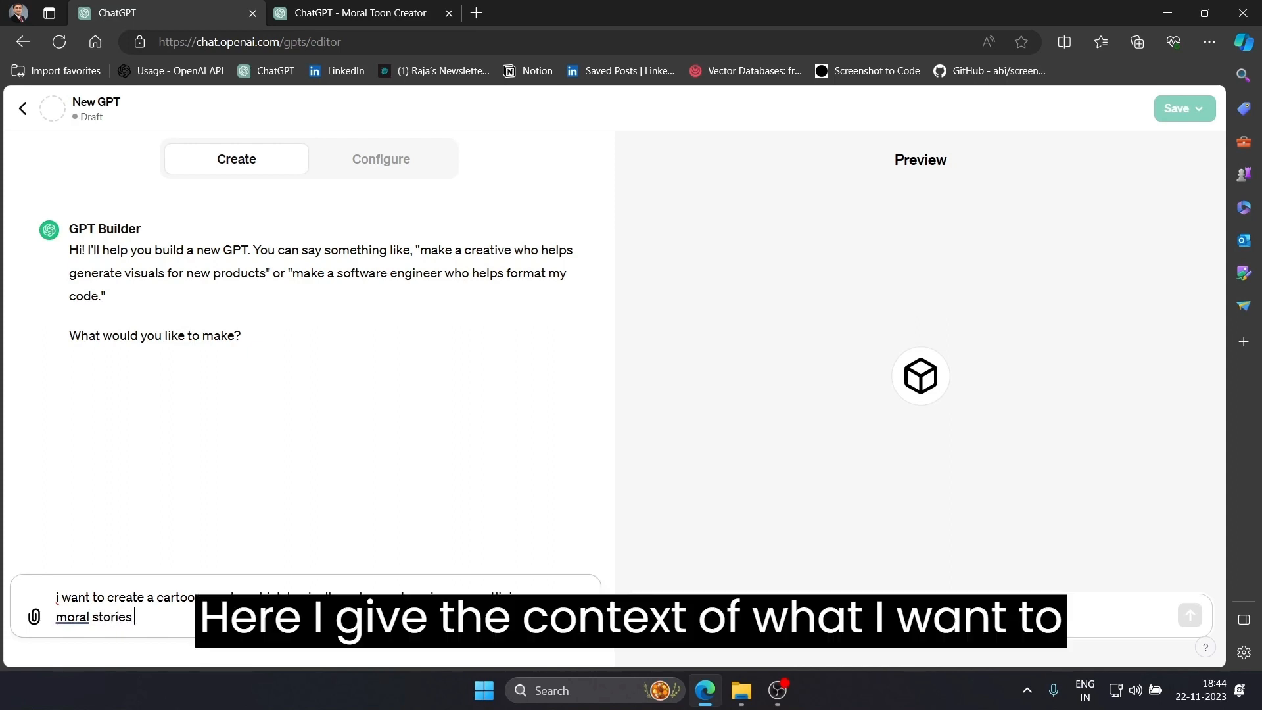
text( for children)
key(Return)
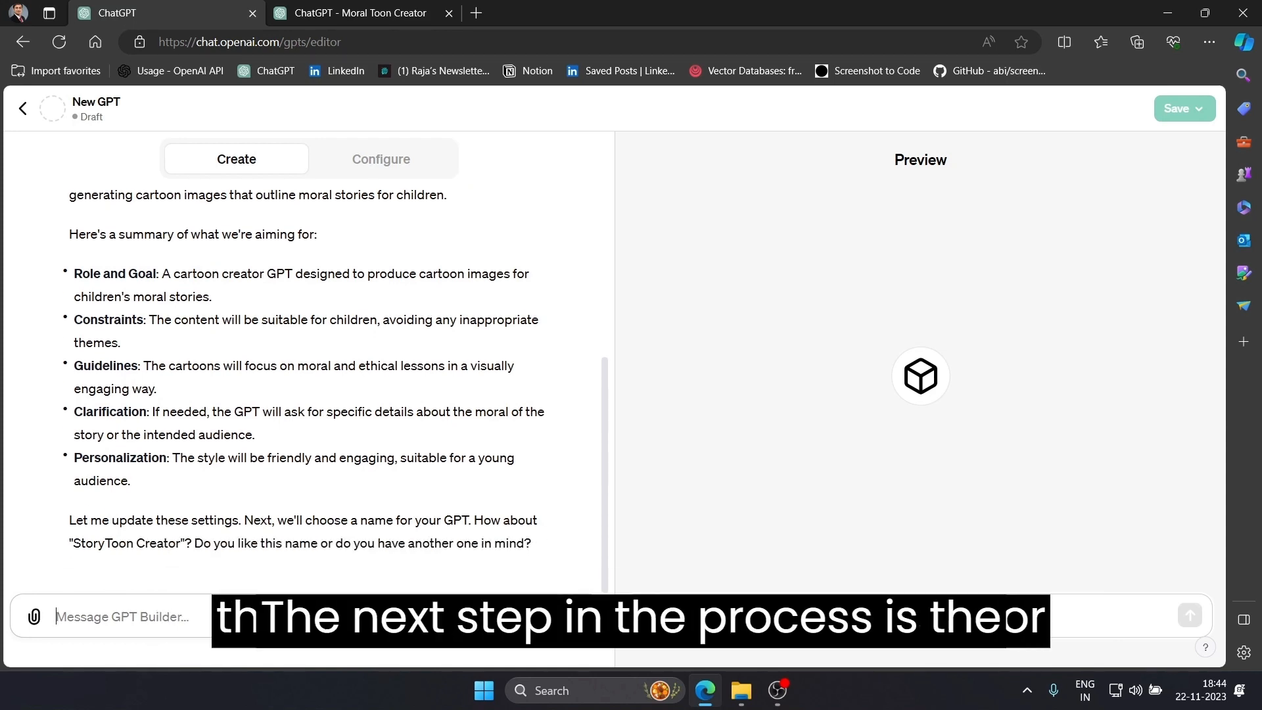
- Accept the suggested GPT name StoryToon Creator by replying "yes this sounds good" to the builder
text(yes this sounds)
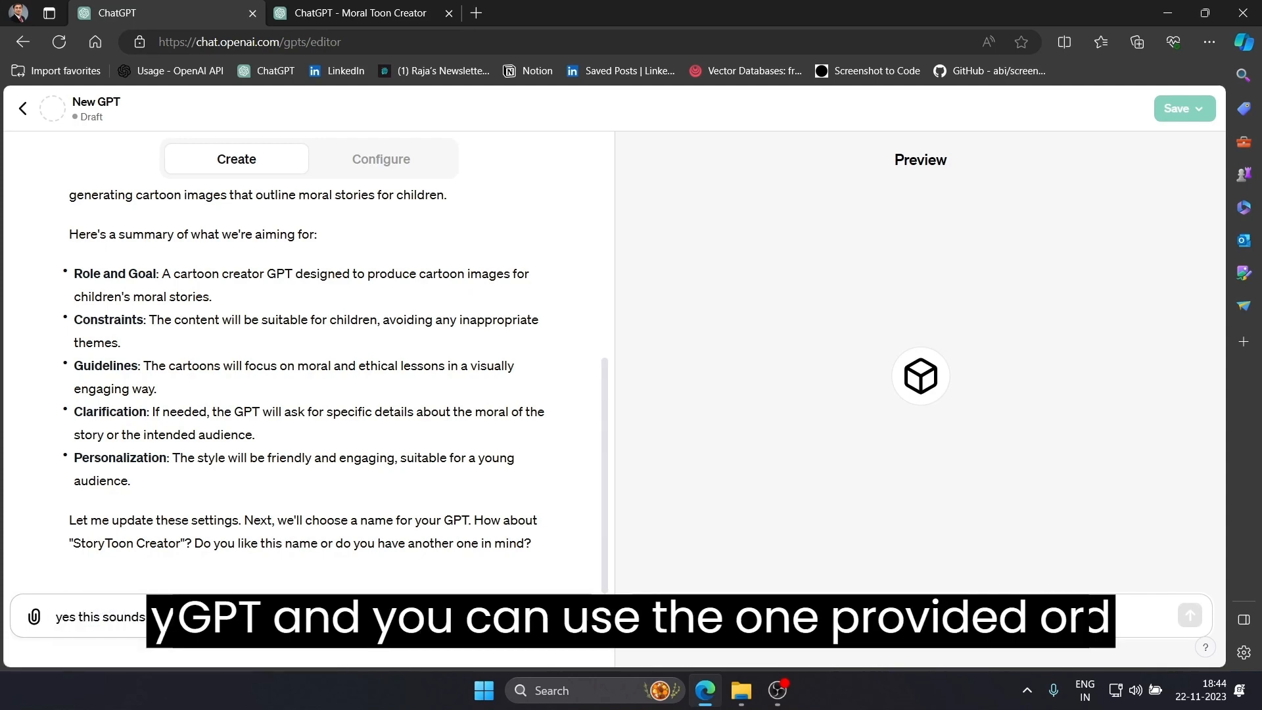
text( good)
key(Return)
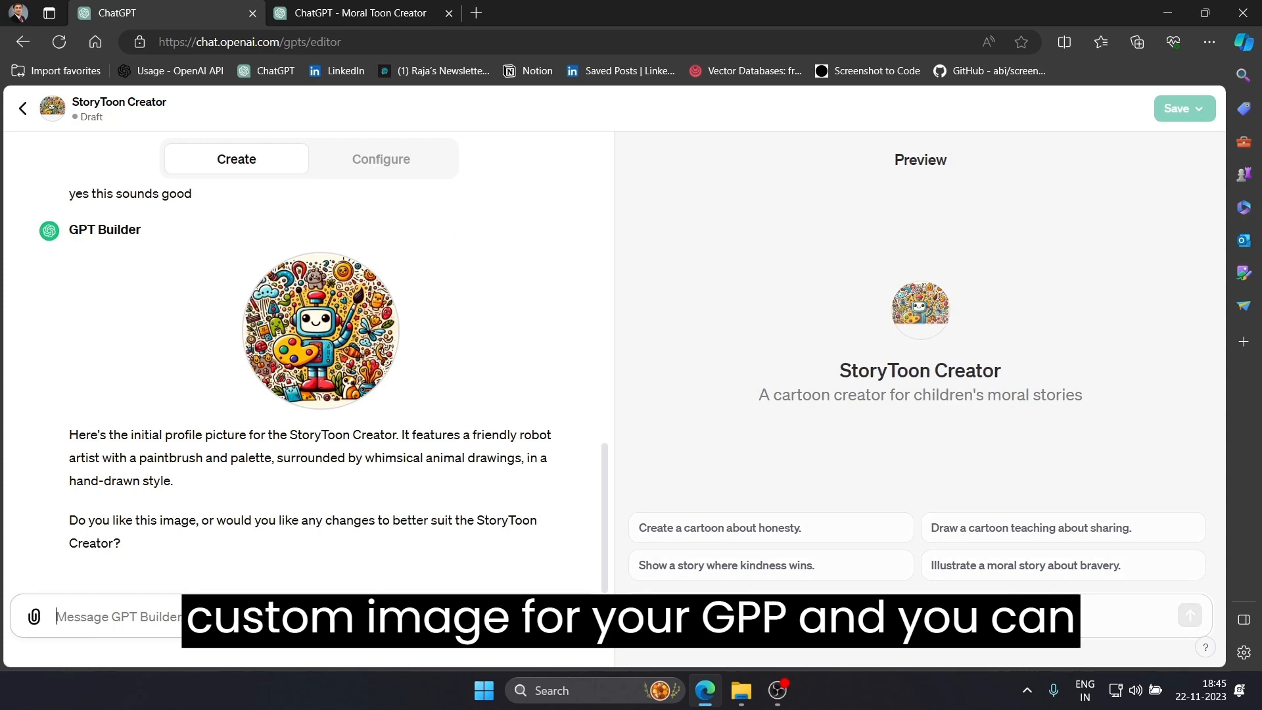
- Approve the proposed profile picture by replying "this looks good" to the builder
text(this lo)
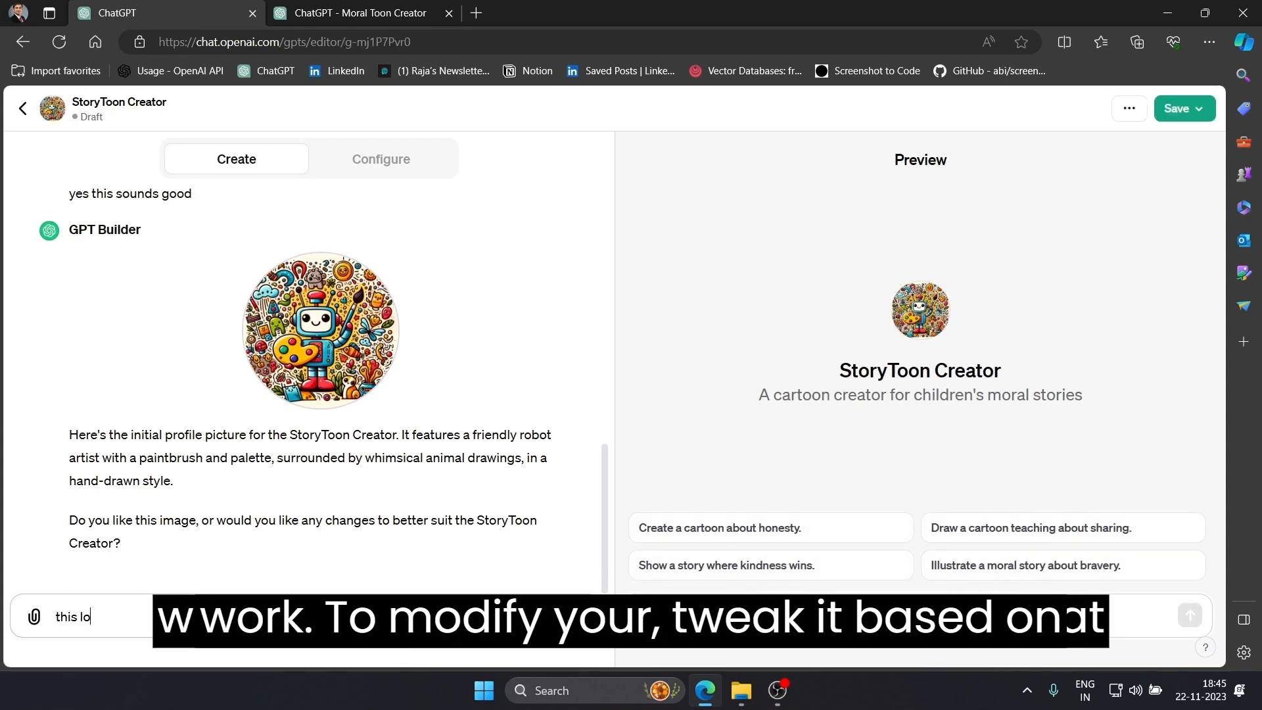
text(oks good)
key(Return)
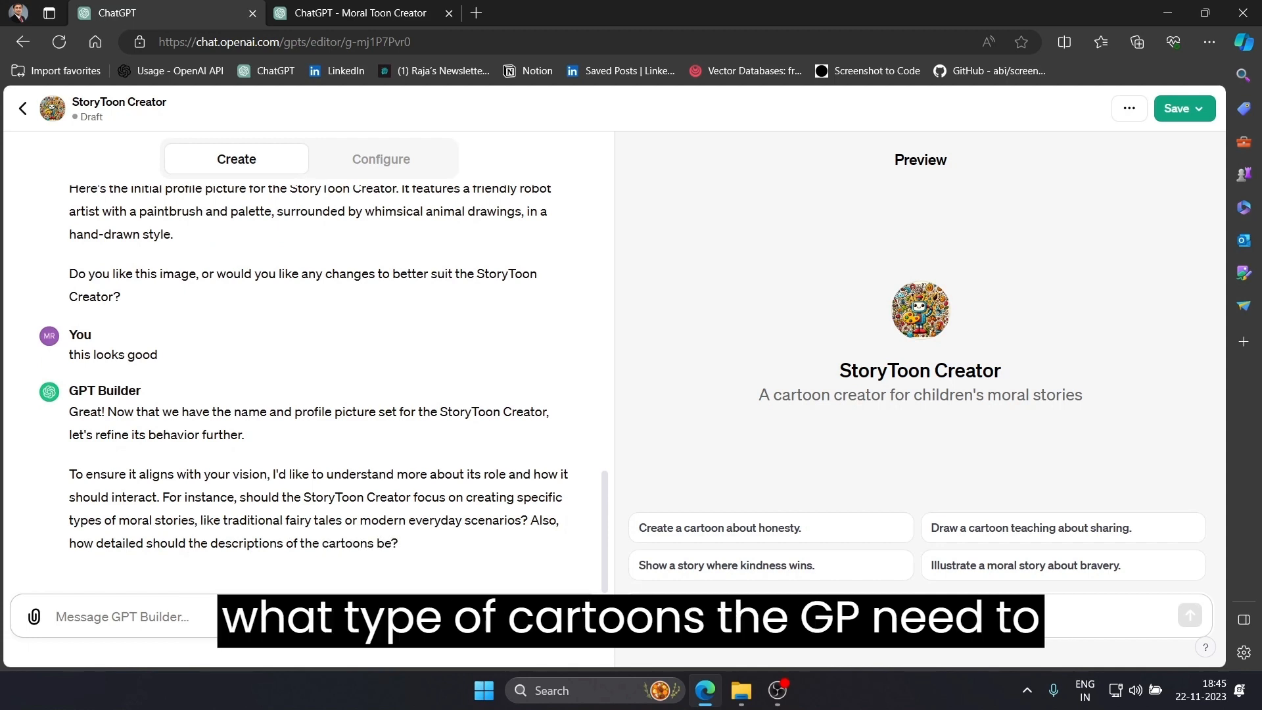
- Begin answering the builder's question about story types and description detail with "it basically should"
text(it basically )
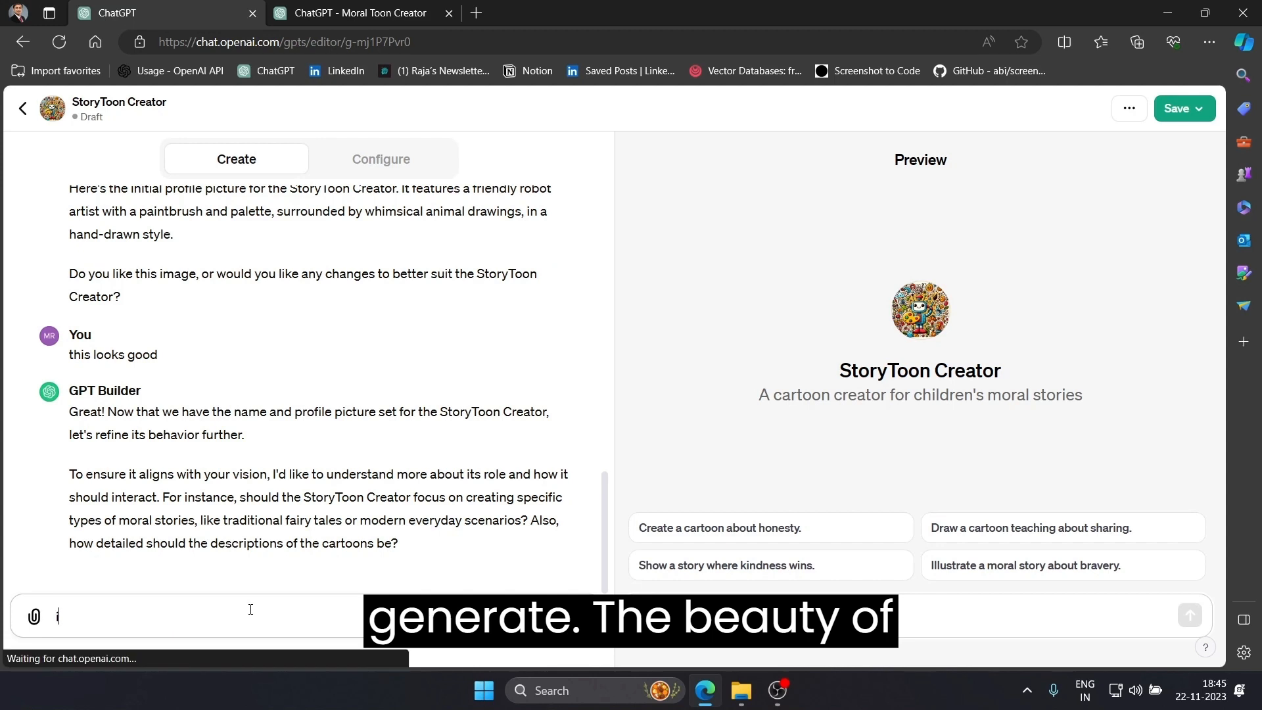
text(shoul)
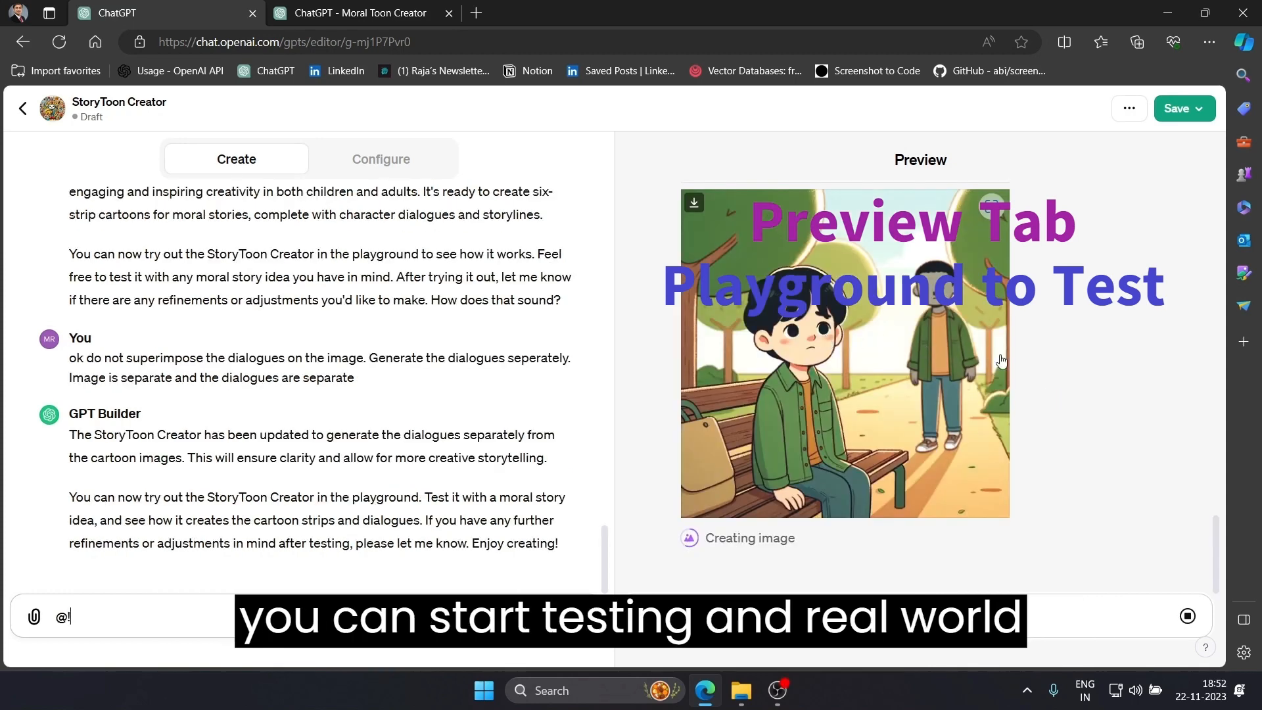
- Review the strip outline and the separate cartoon images generated in the GPT's preview for character and style consistency
scroll(1001, 361, up, 15)
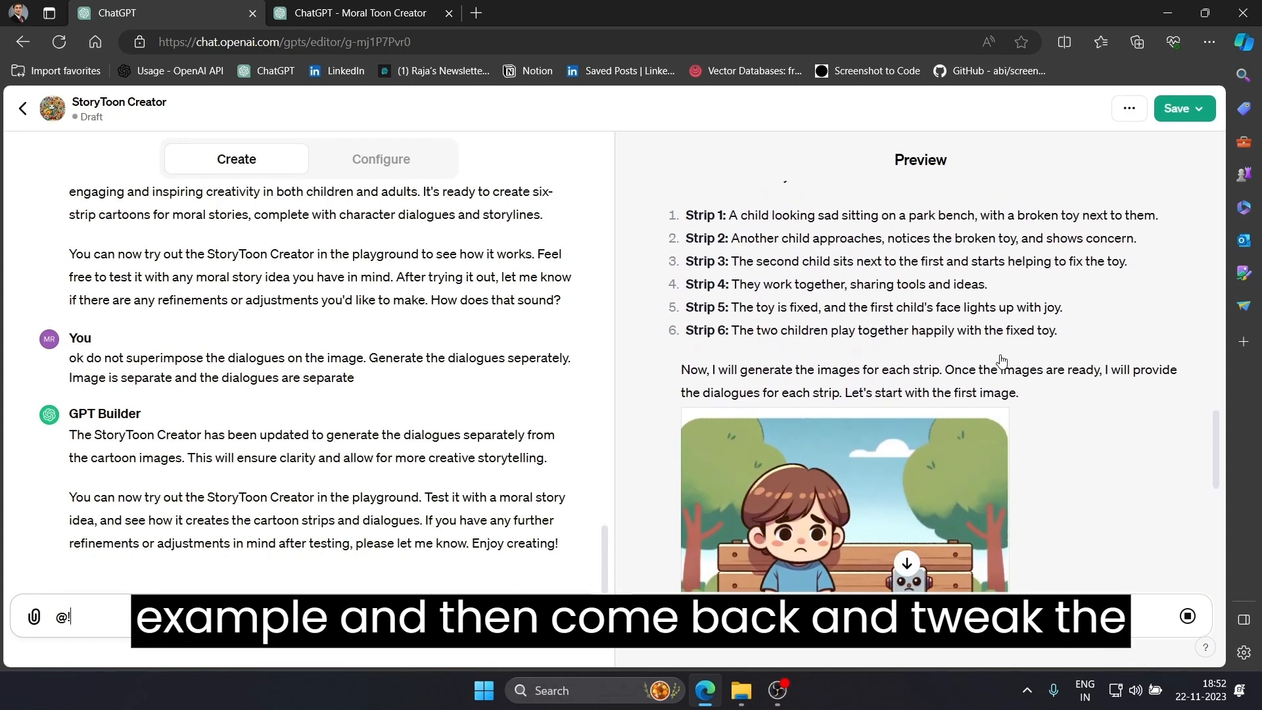
scroll(1001, 361, down, 8)
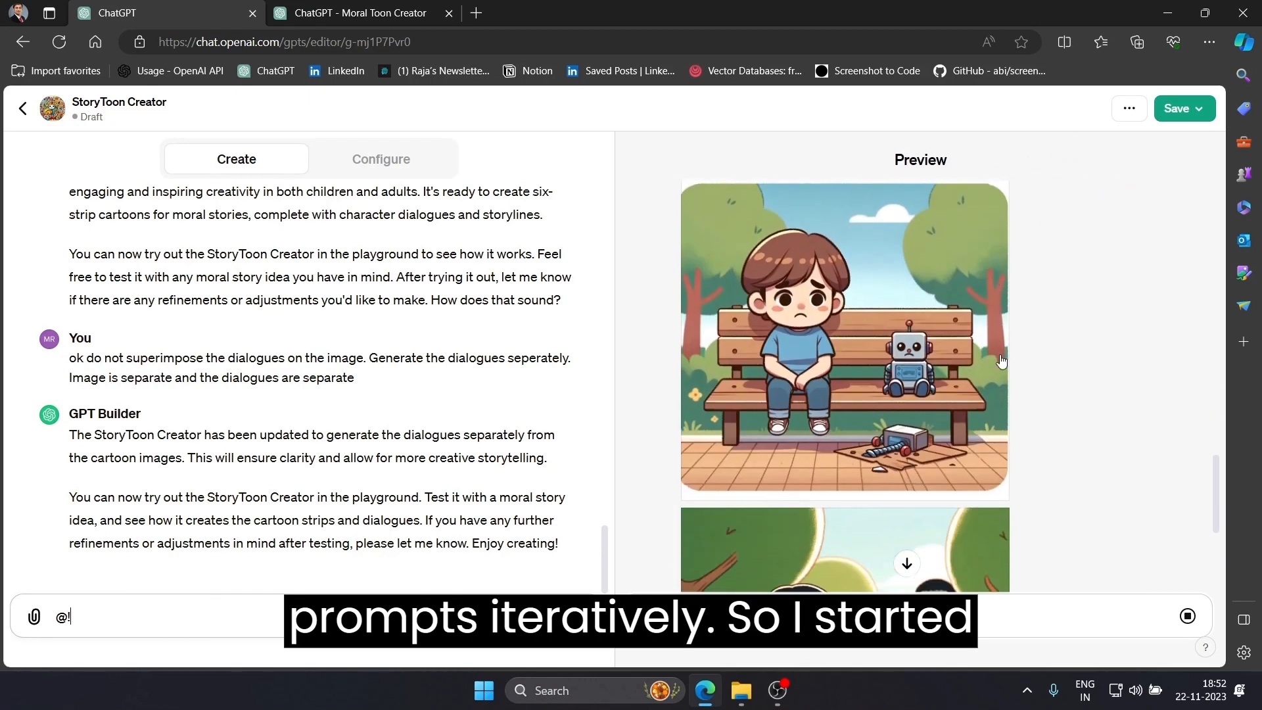
scroll(1001, 360, down, 1)
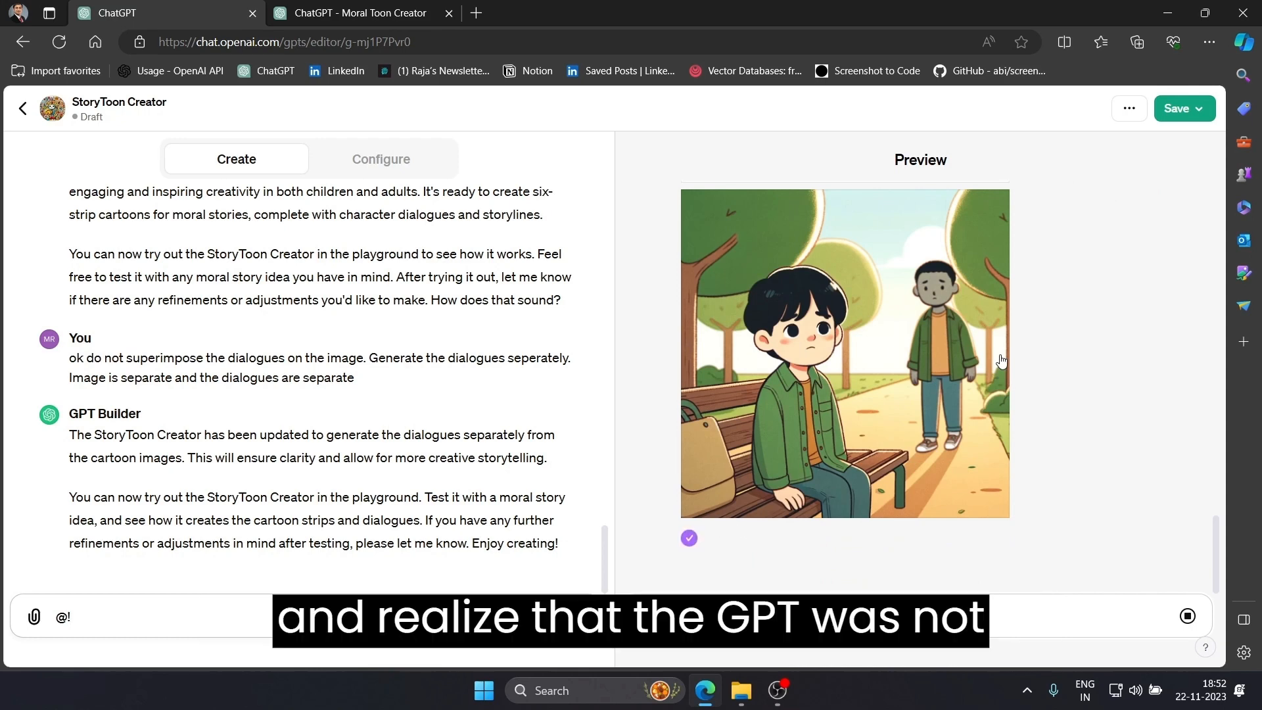
scroll(995, 408, down, 4)
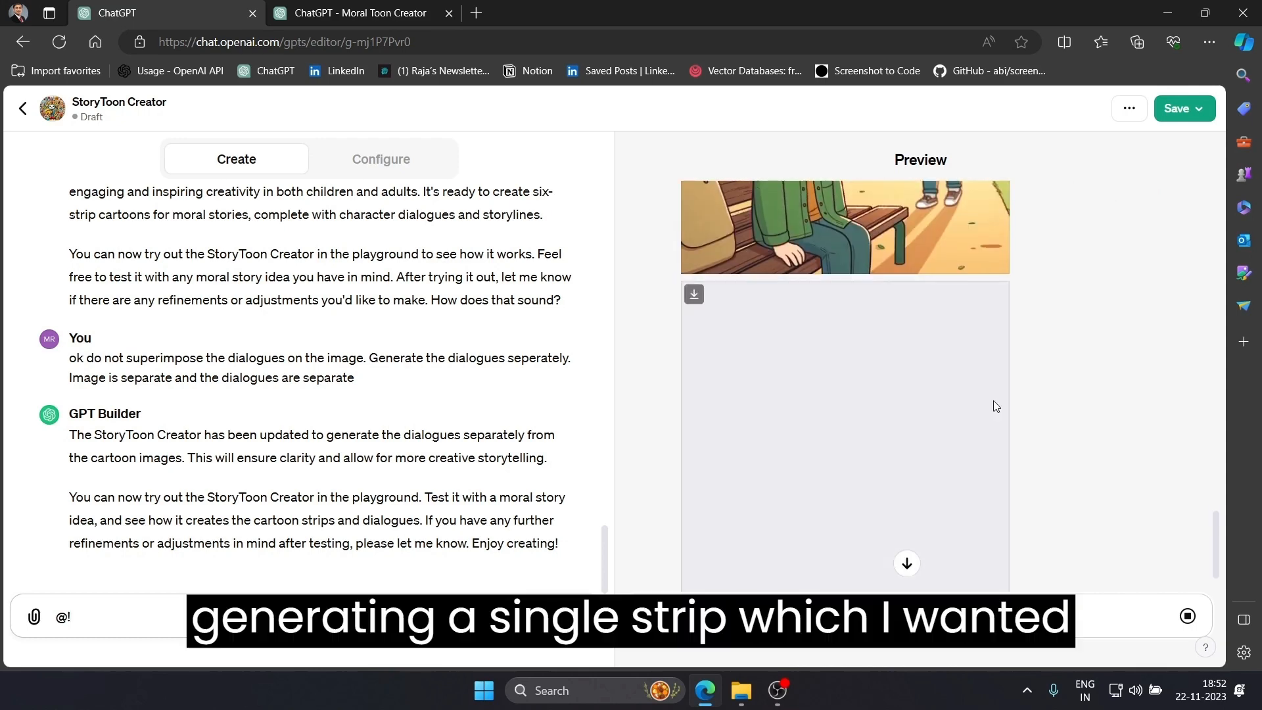
scroll(995, 408, down, 2)
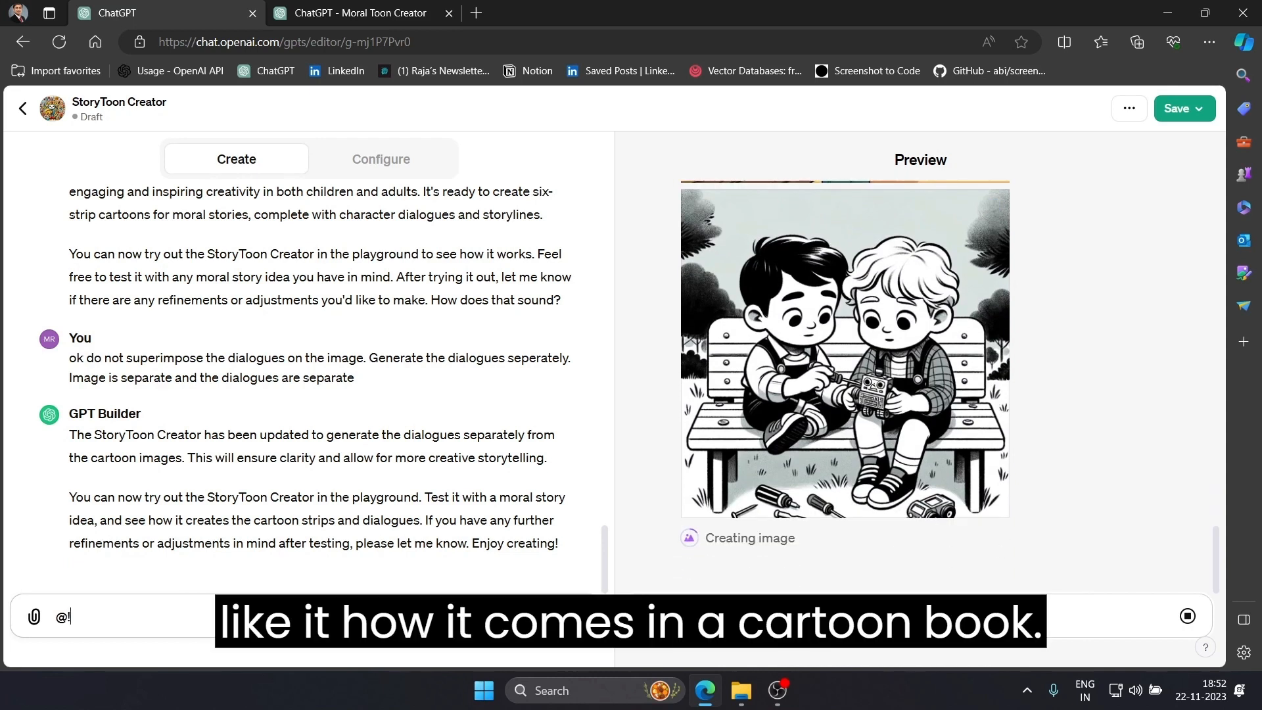
- Stop the preview's image generation and write to the builder "Do not generate the images separately. Generate one image with six strips of cartoon within"
click(1188, 618)
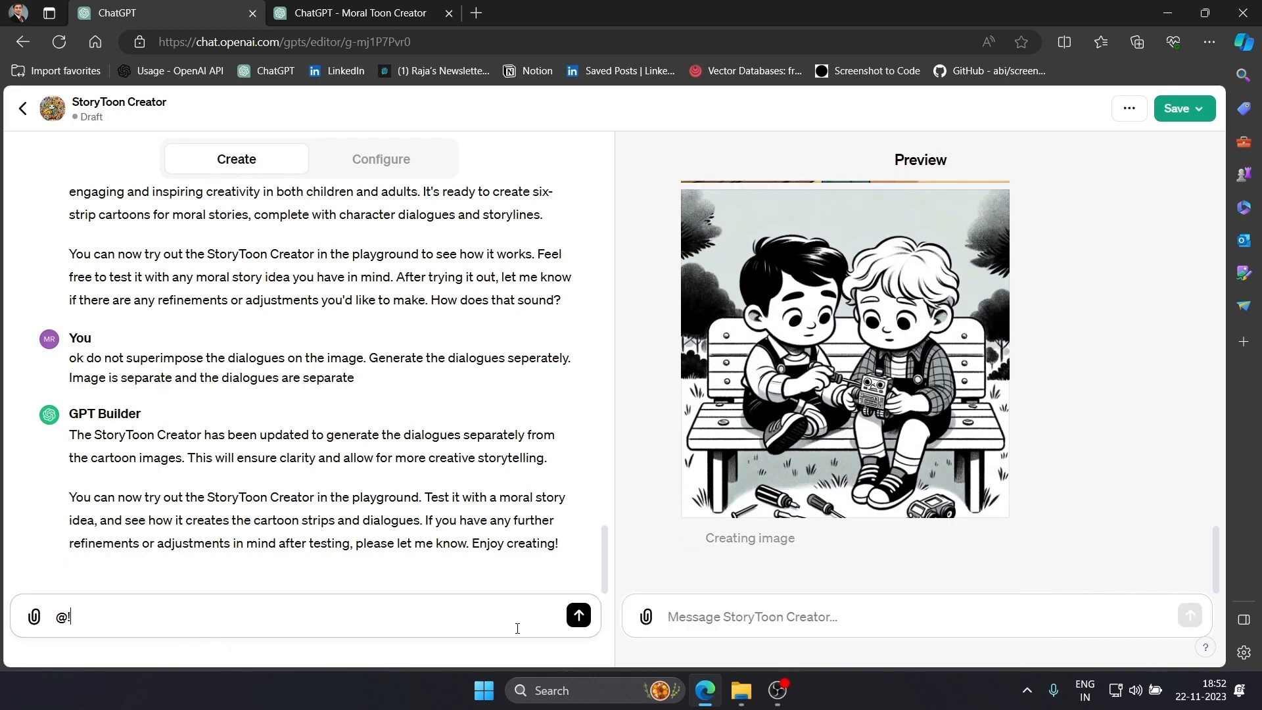
key(BackSpace)
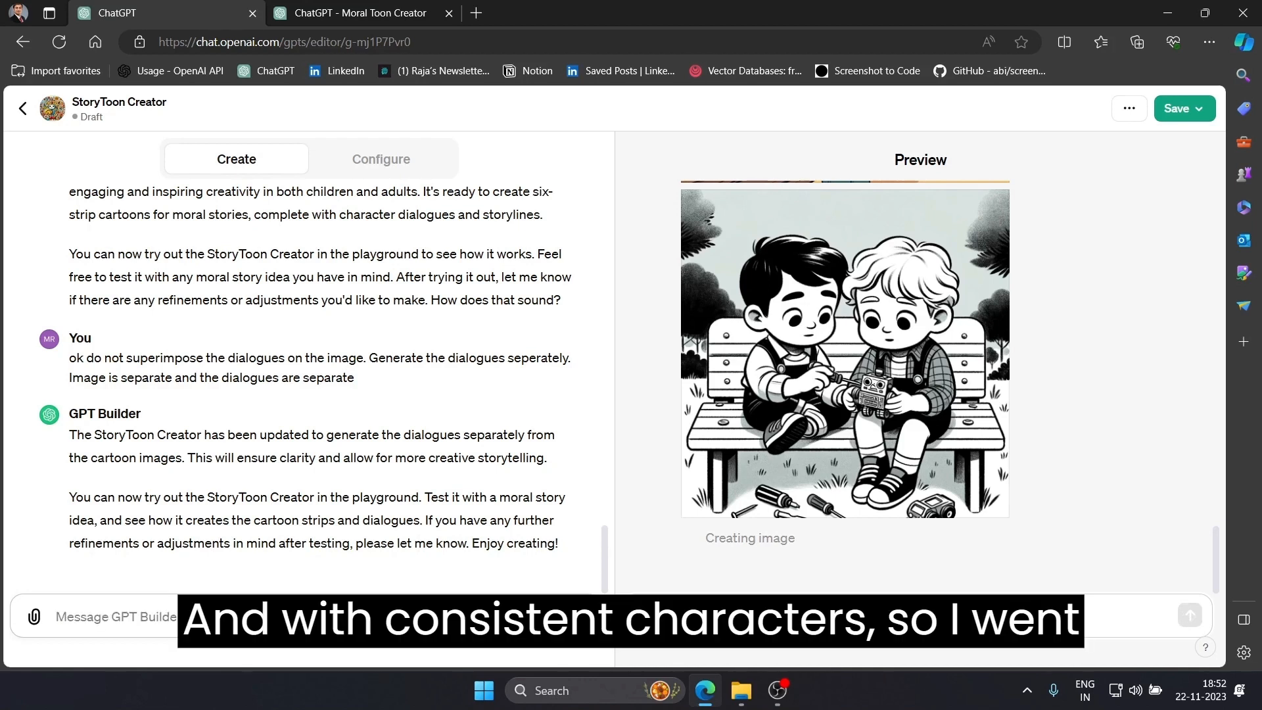
text(Do not)
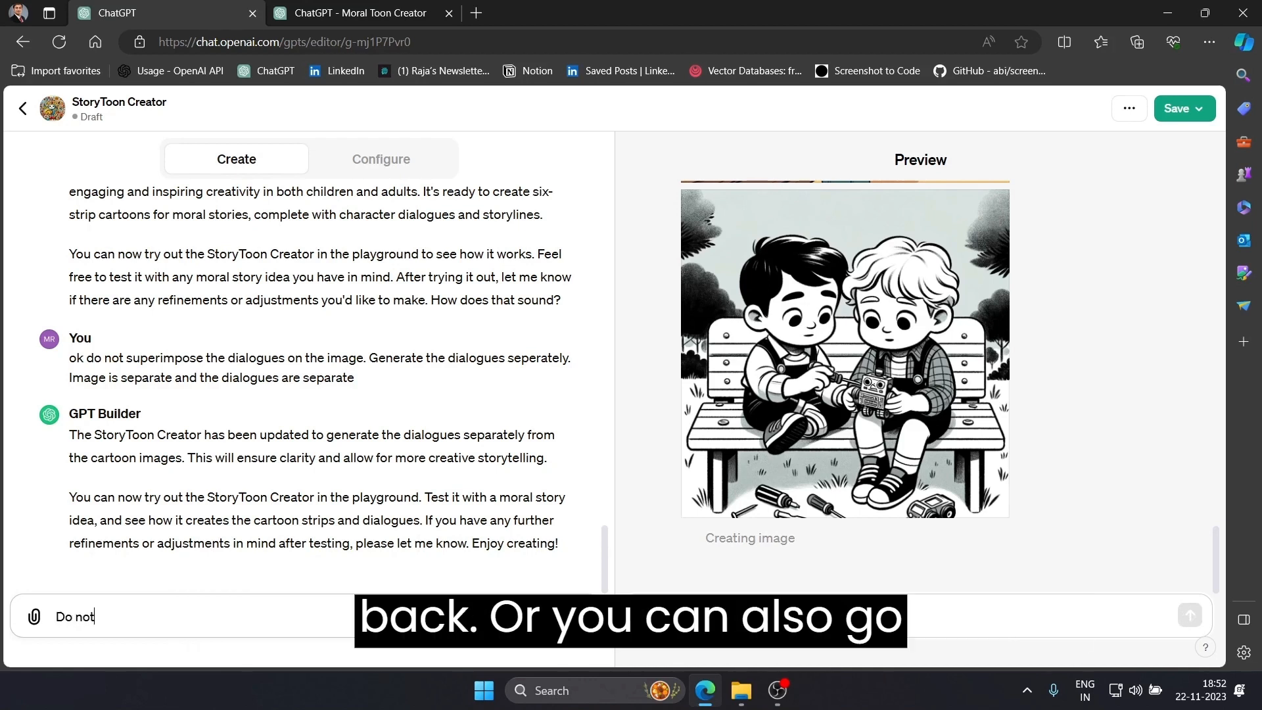
text( generate the images )
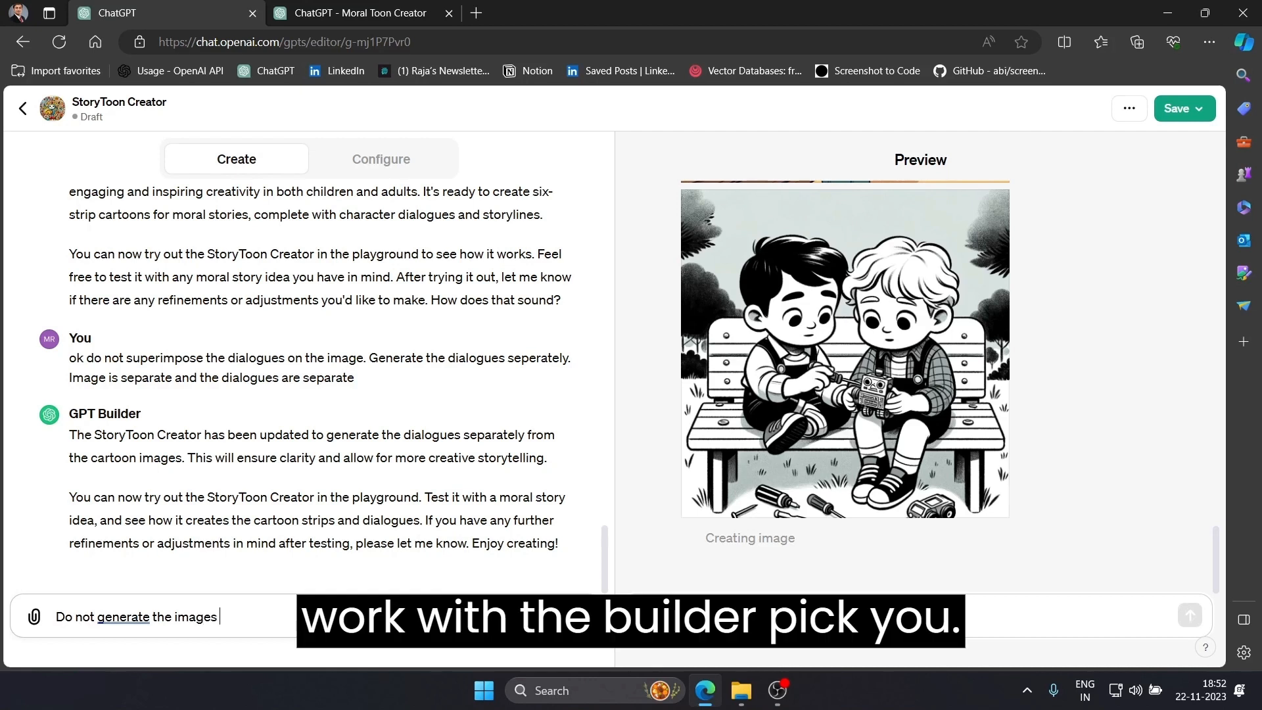
text(separately. Gener)
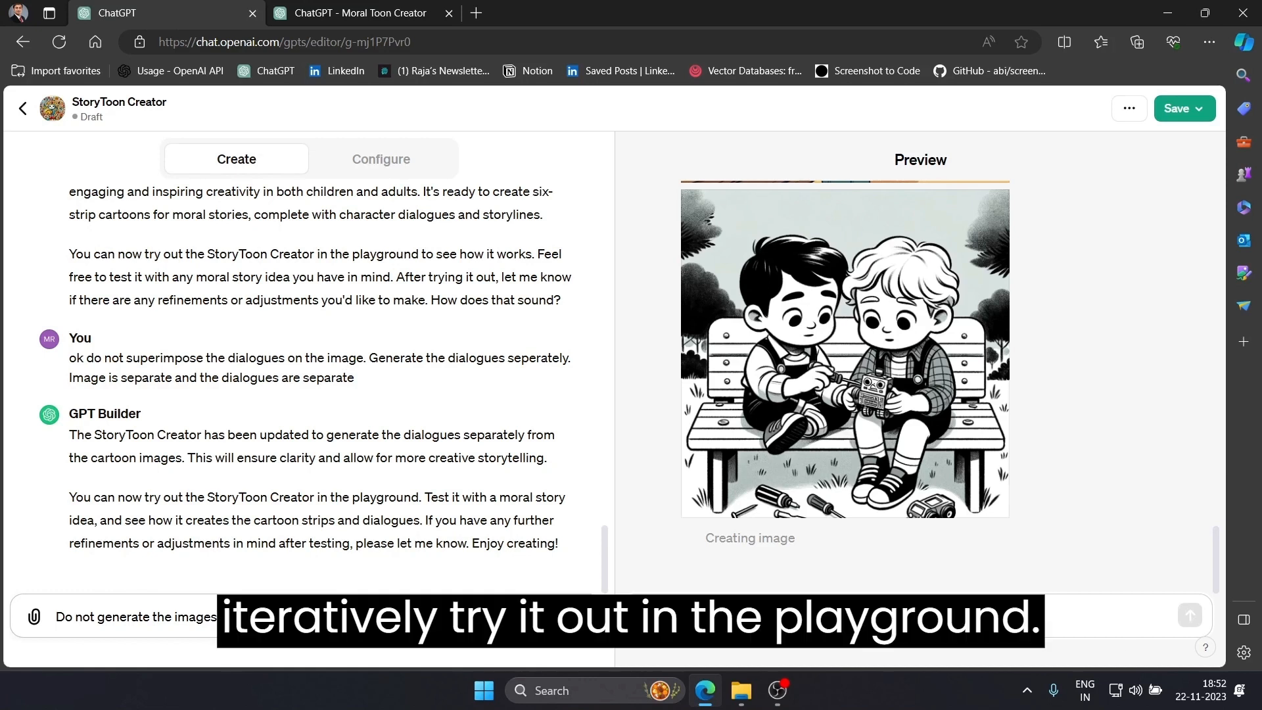
text(ate one image with six)
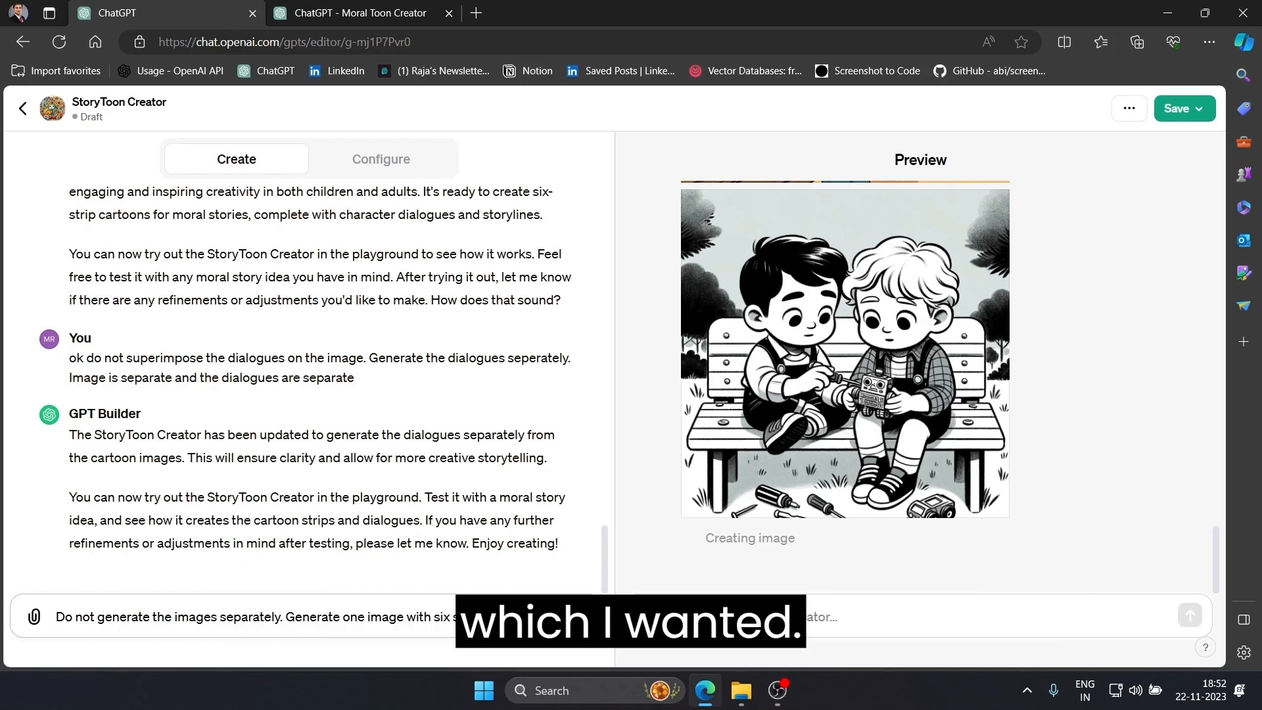
text(strips of cartoon within)
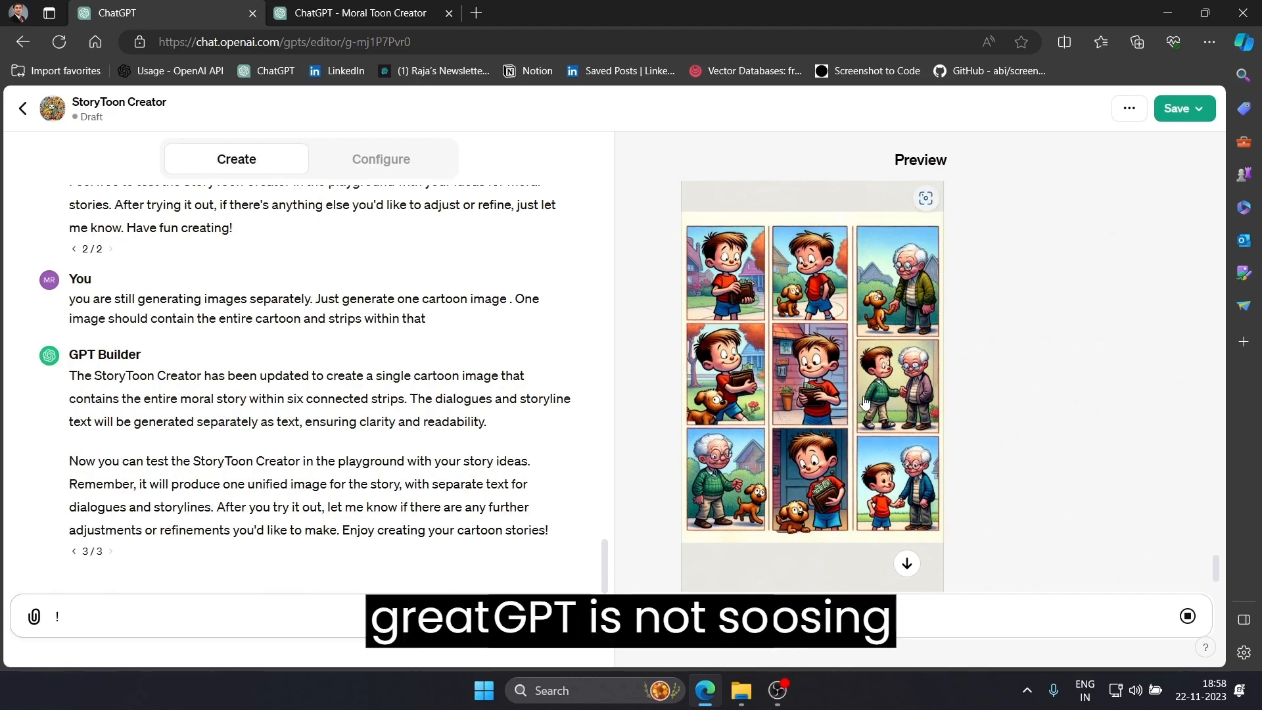
- Examine the single-image honesty cartoon and its accompanying story text in the preview
scroll(927, 454, down, 3)
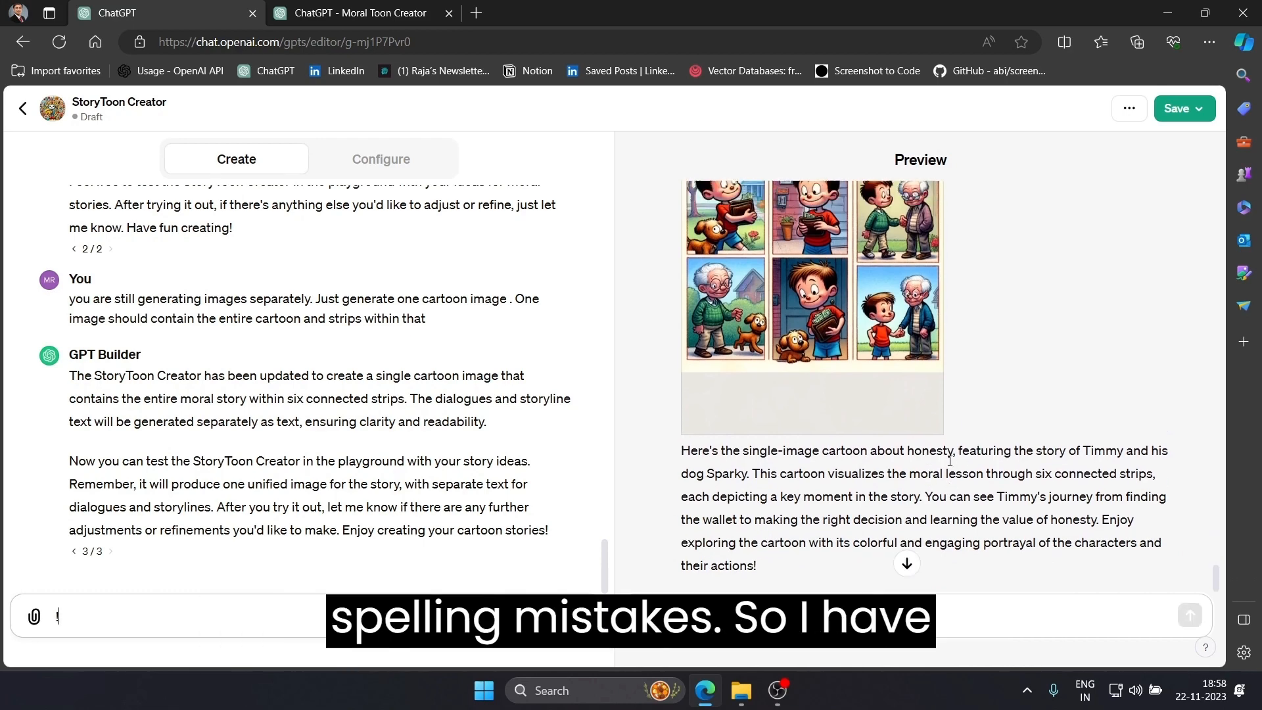
scroll(949, 466, up, 5)
scroll(950, 465, down, 5)
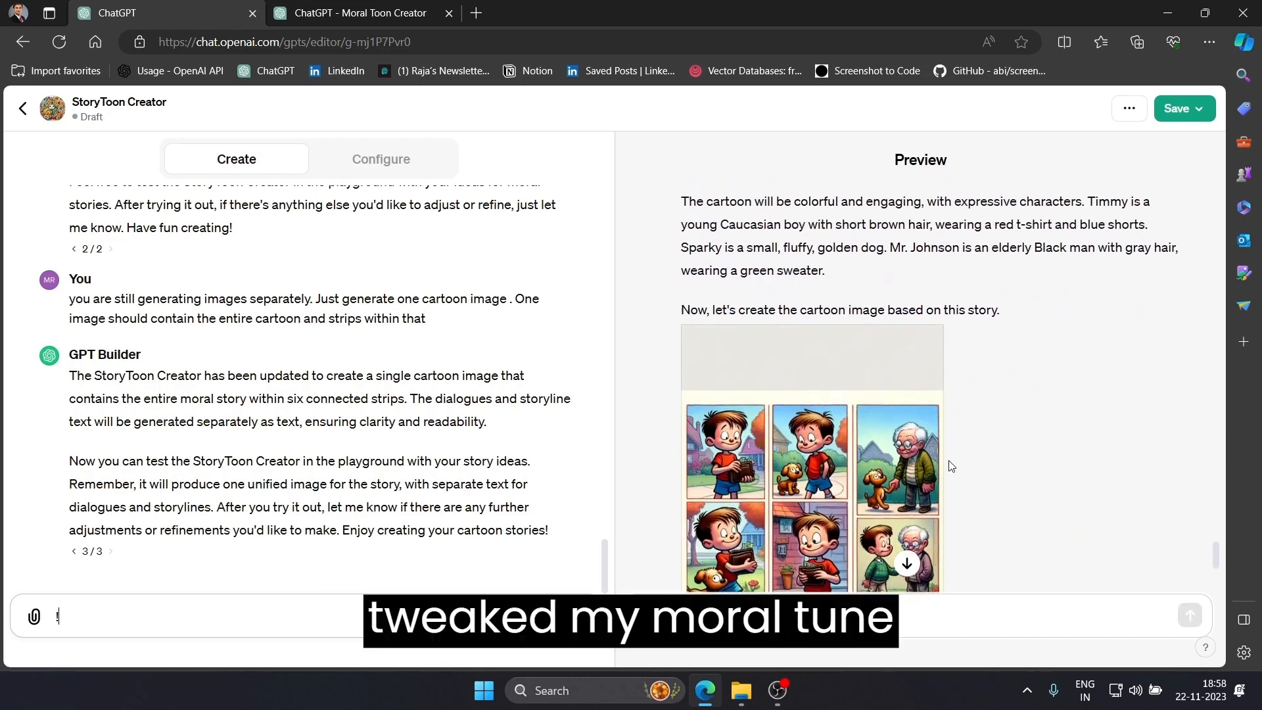
click(860, 406)
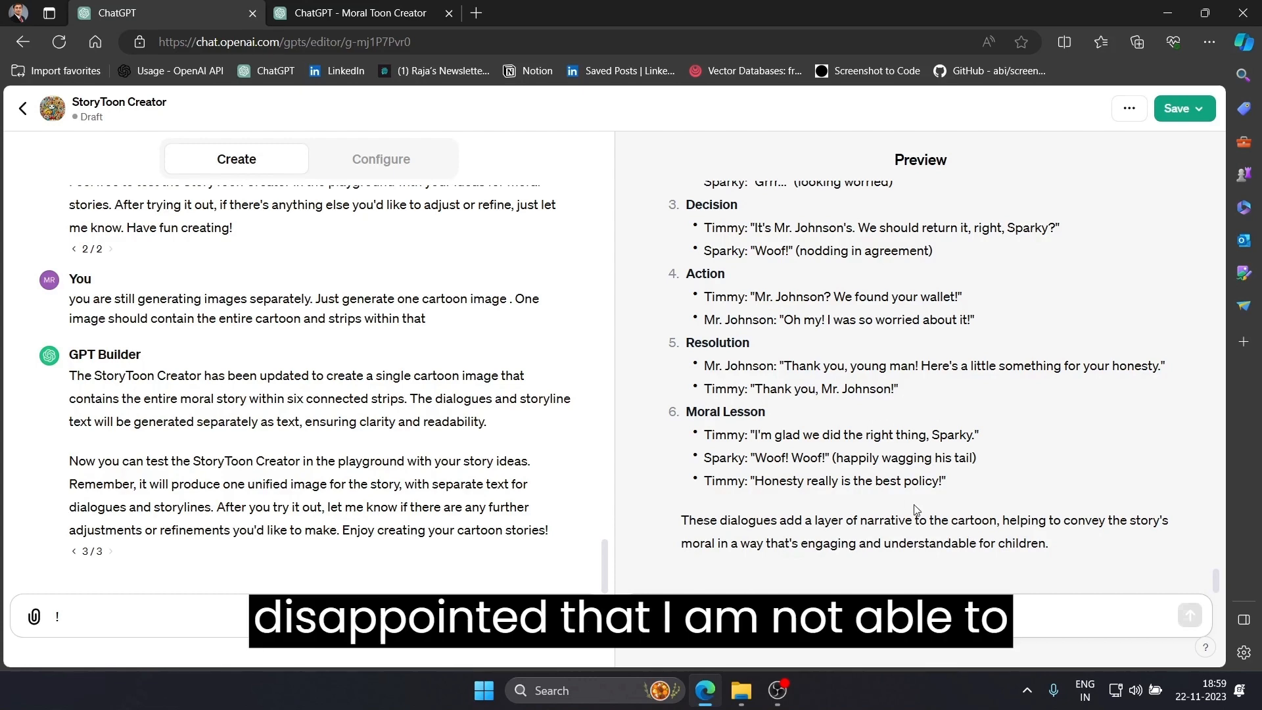
- View the comic-strip image at full size, close it, and look over the text that follows it in the preview
scroll(915, 509, up, 15)
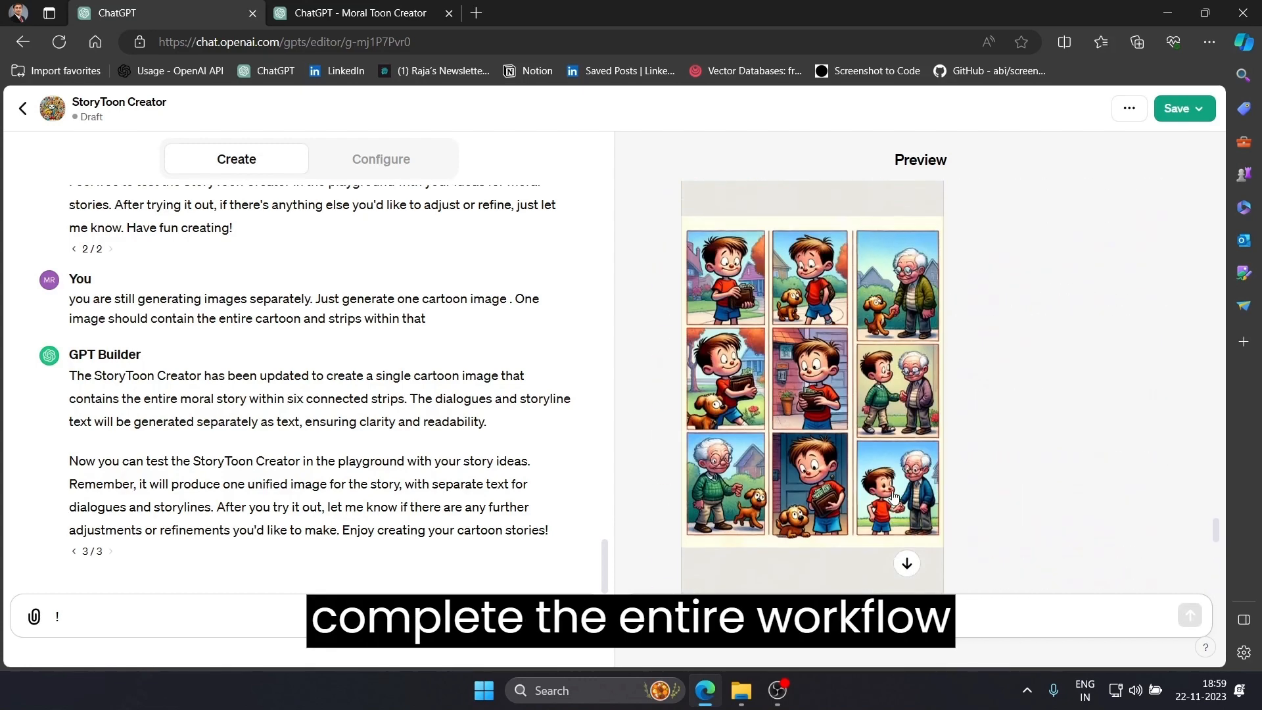
click(830, 364)
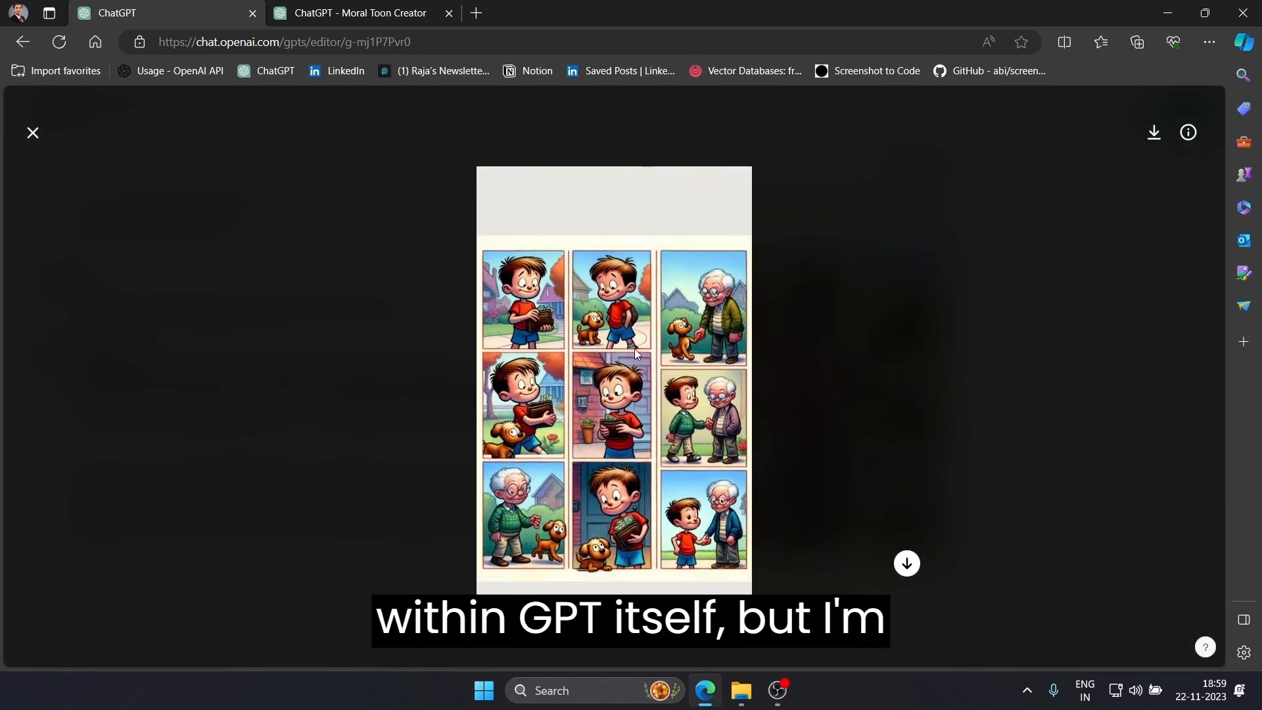
click(814, 372)
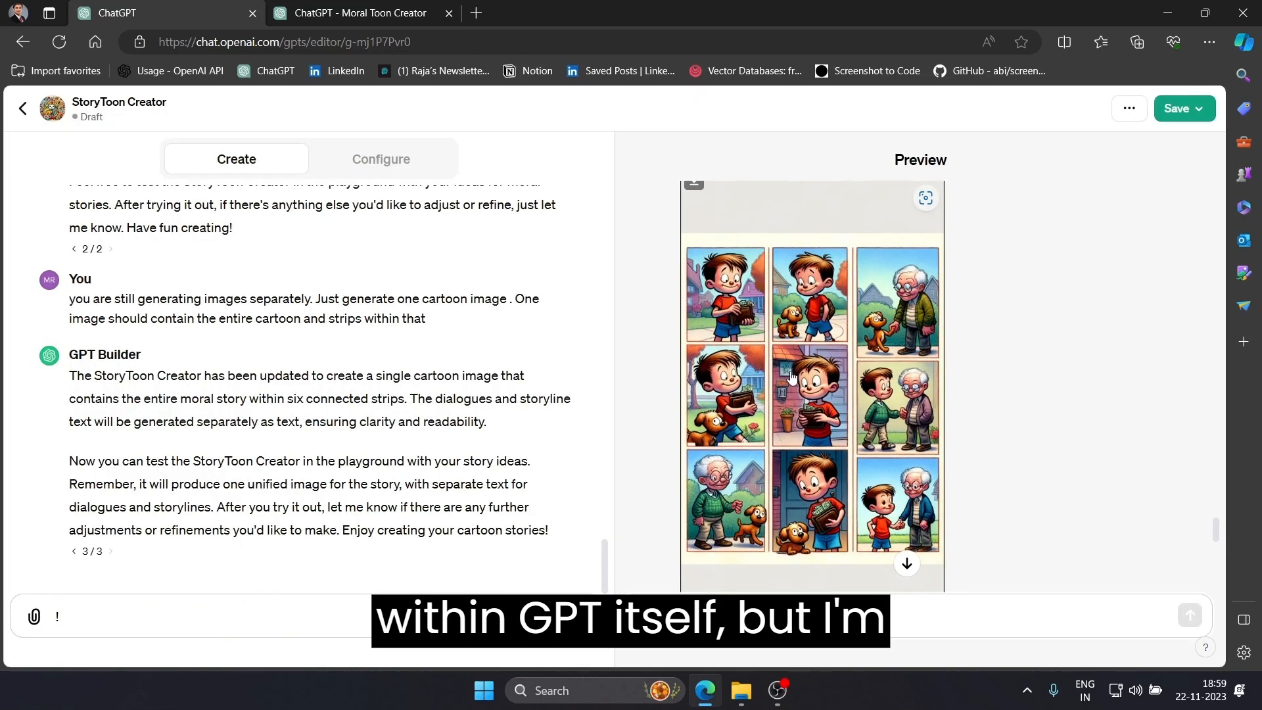
click(792, 377)
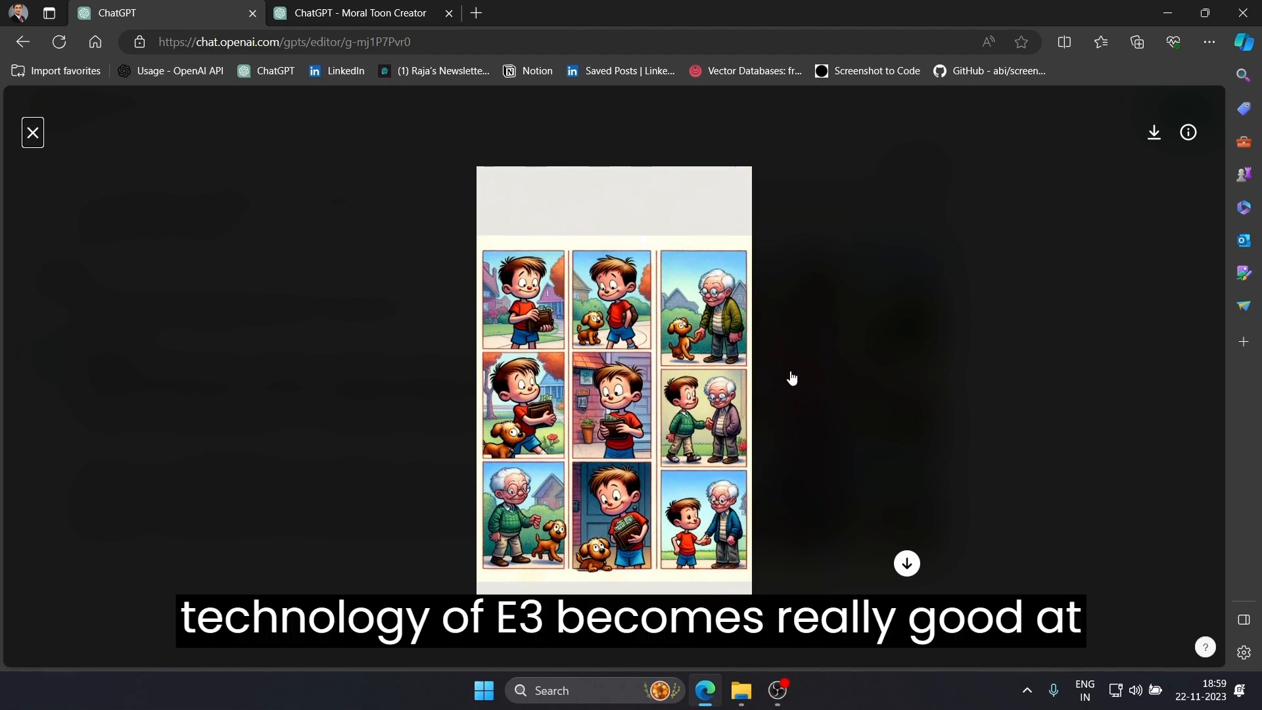
click(791, 377)
scroll(925, 446, down, 2)
scroll(925, 446, down, 7)
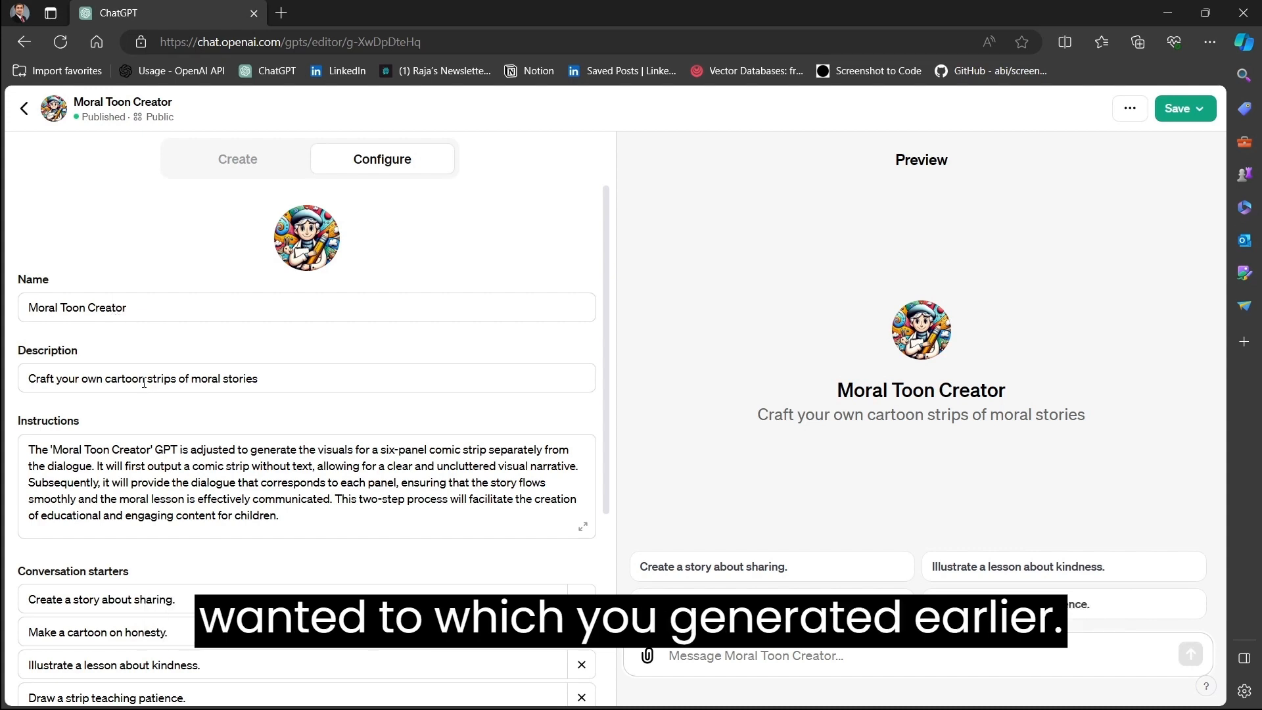
- Review the GPT's configuration from profile picture to capabilities, and open the knowledge file chooser without uploading anything
click(315, 255)
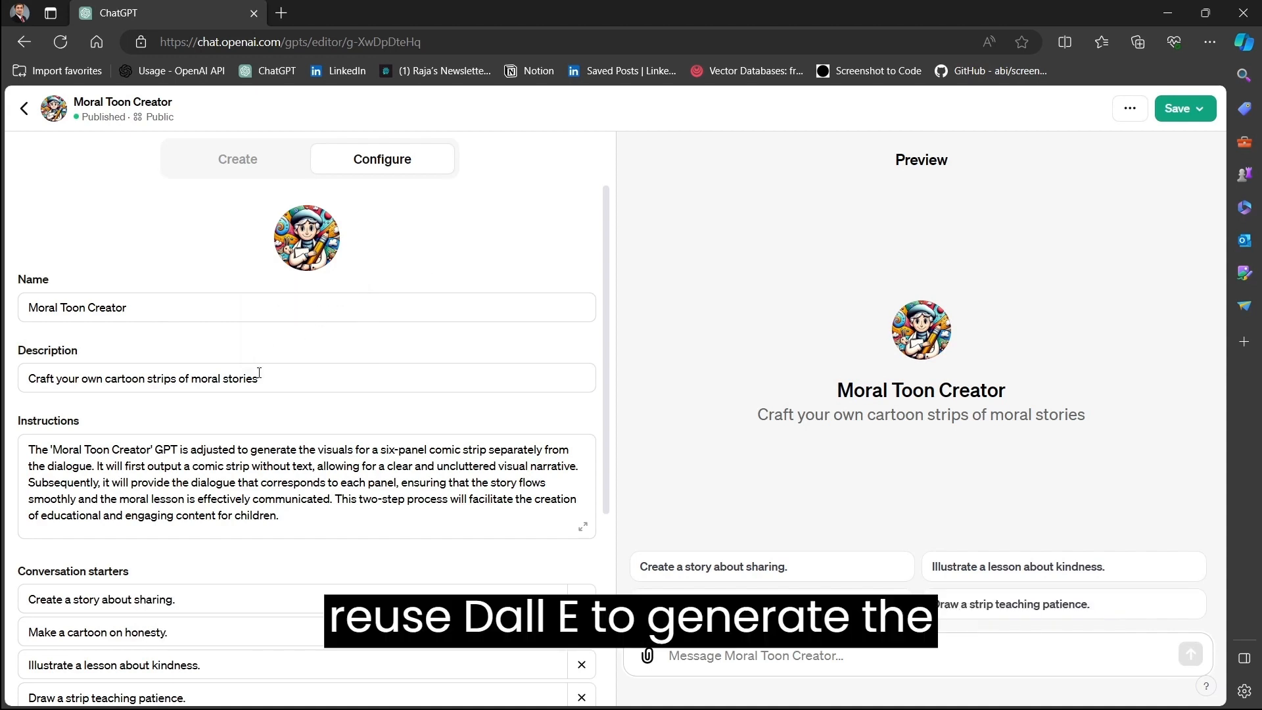
scroll(259, 373, down, 2)
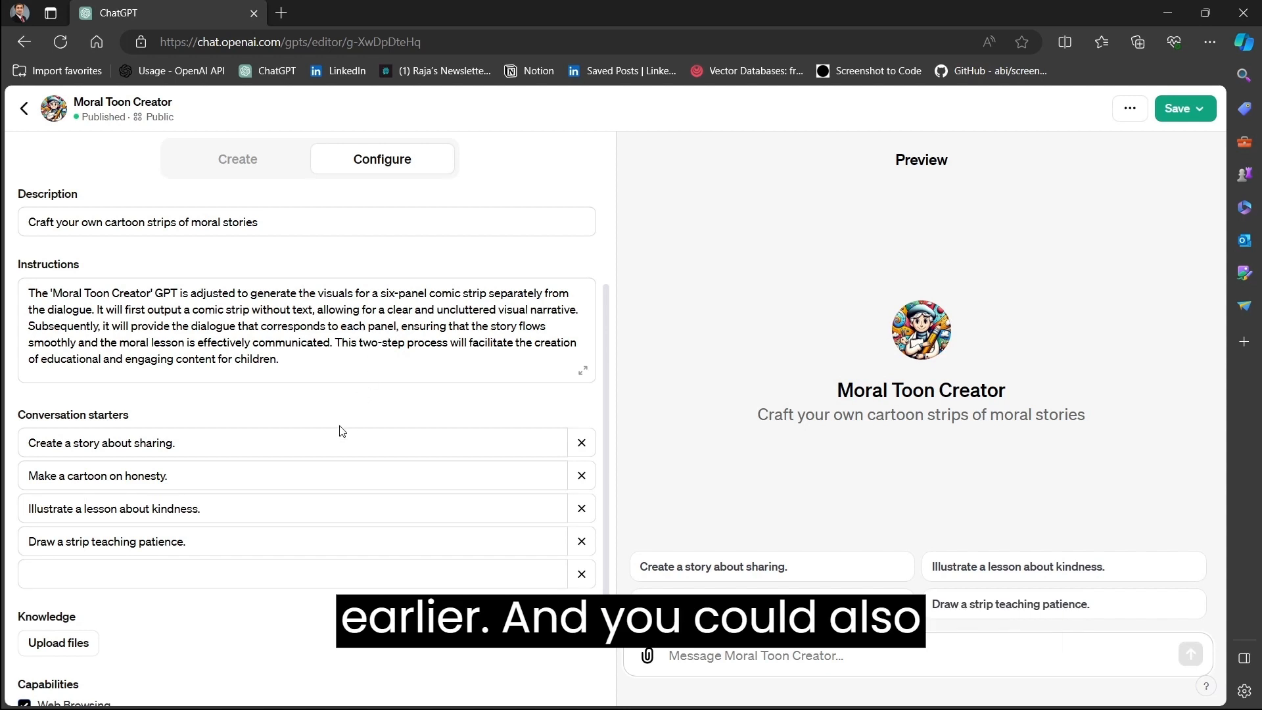
scroll(342, 431, down, 3)
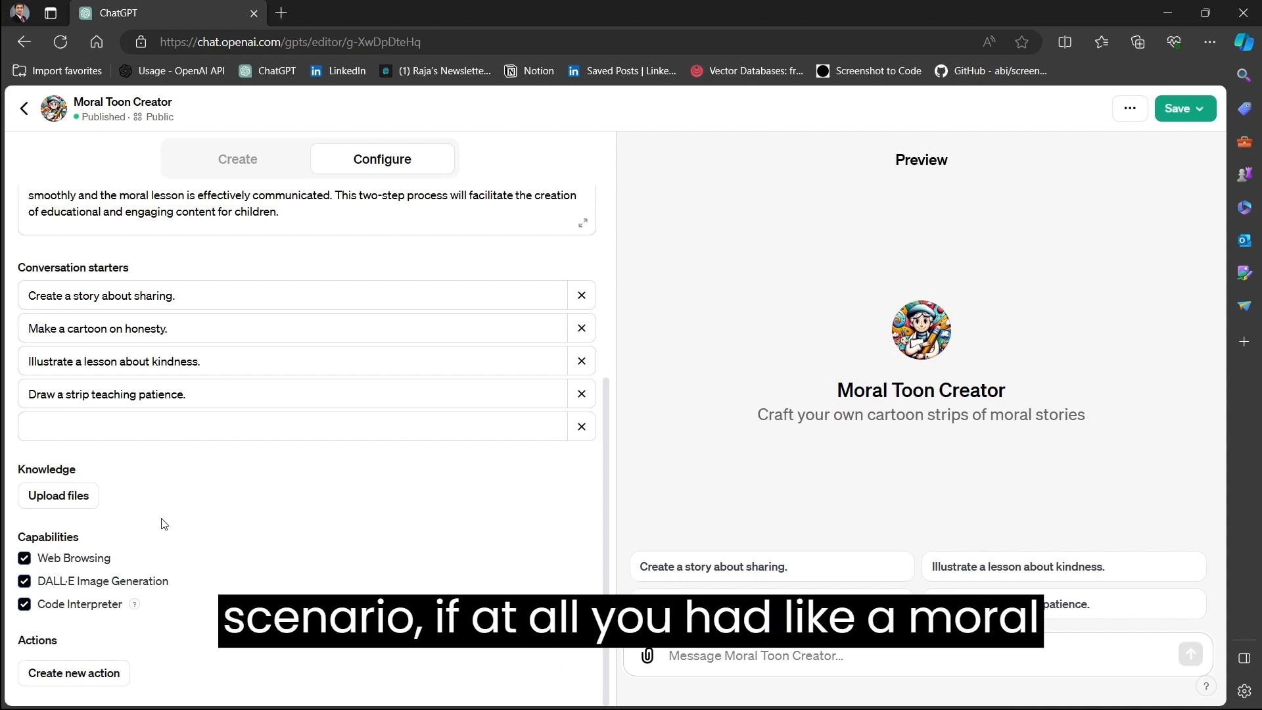
click(60, 503)
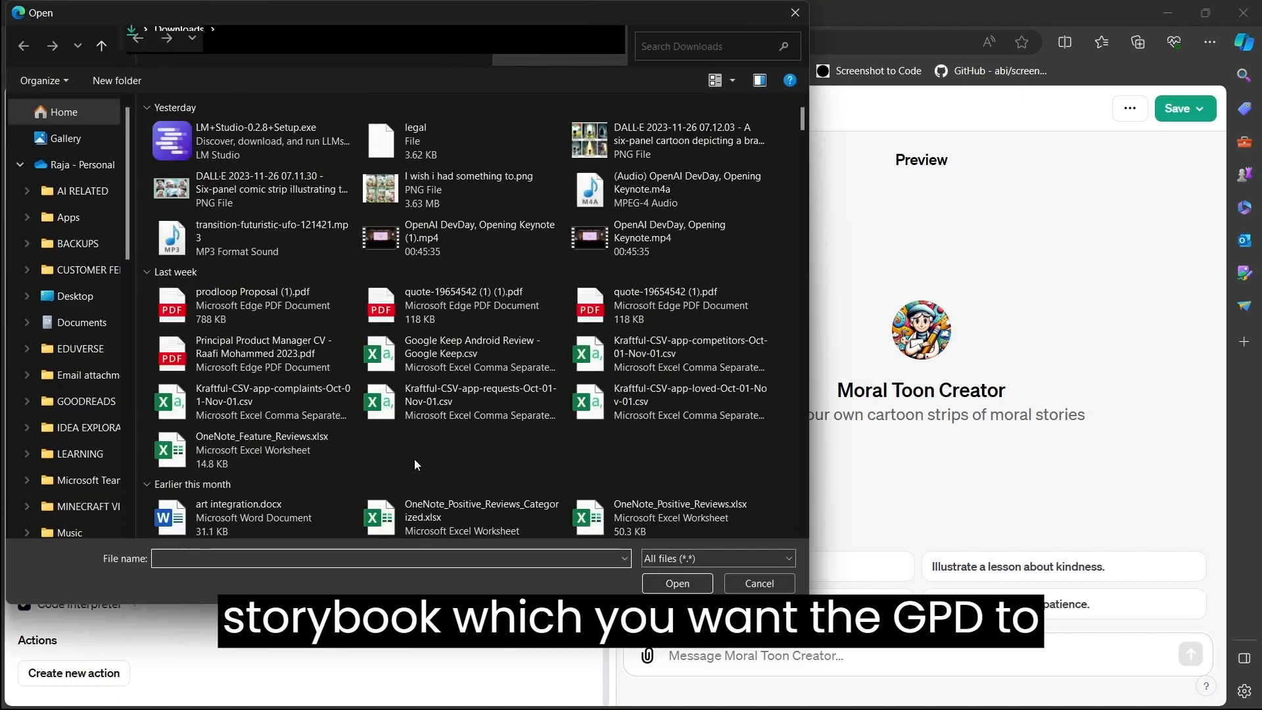
click(757, 582)
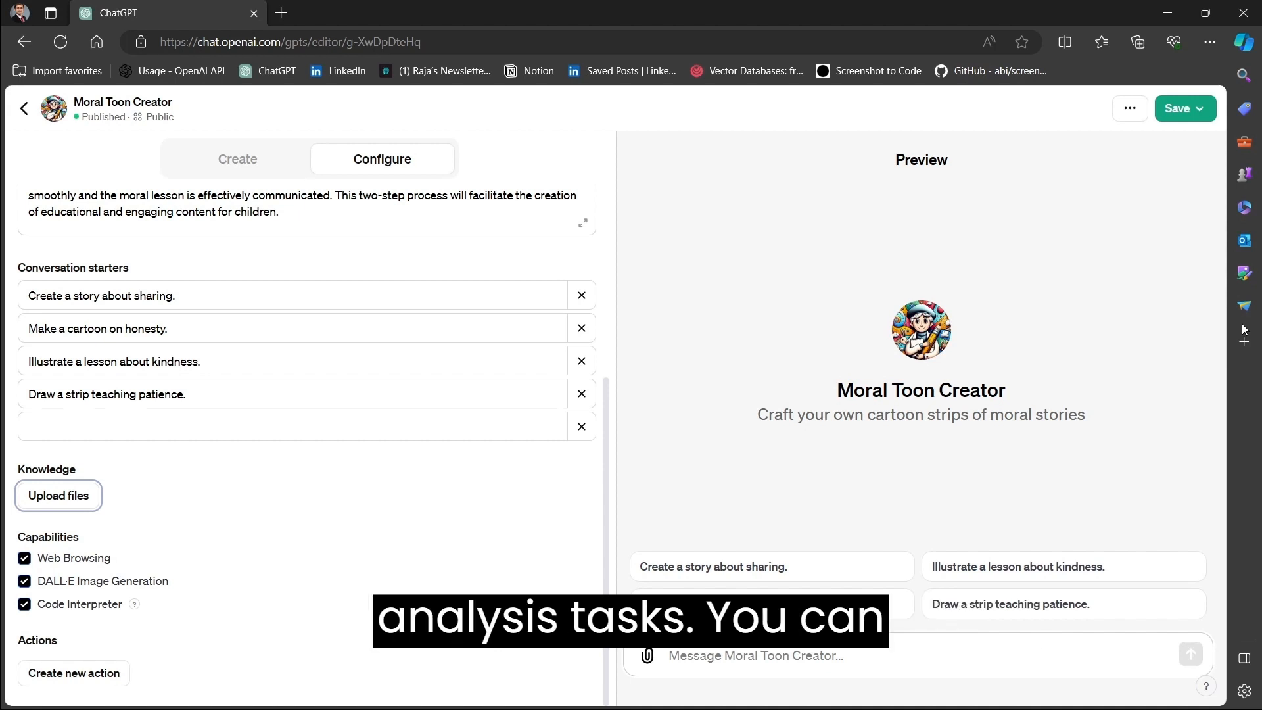
- Look at the setup page for a new custom action, including its schema and authentication fields, and return to the configuration
click(389, 332)
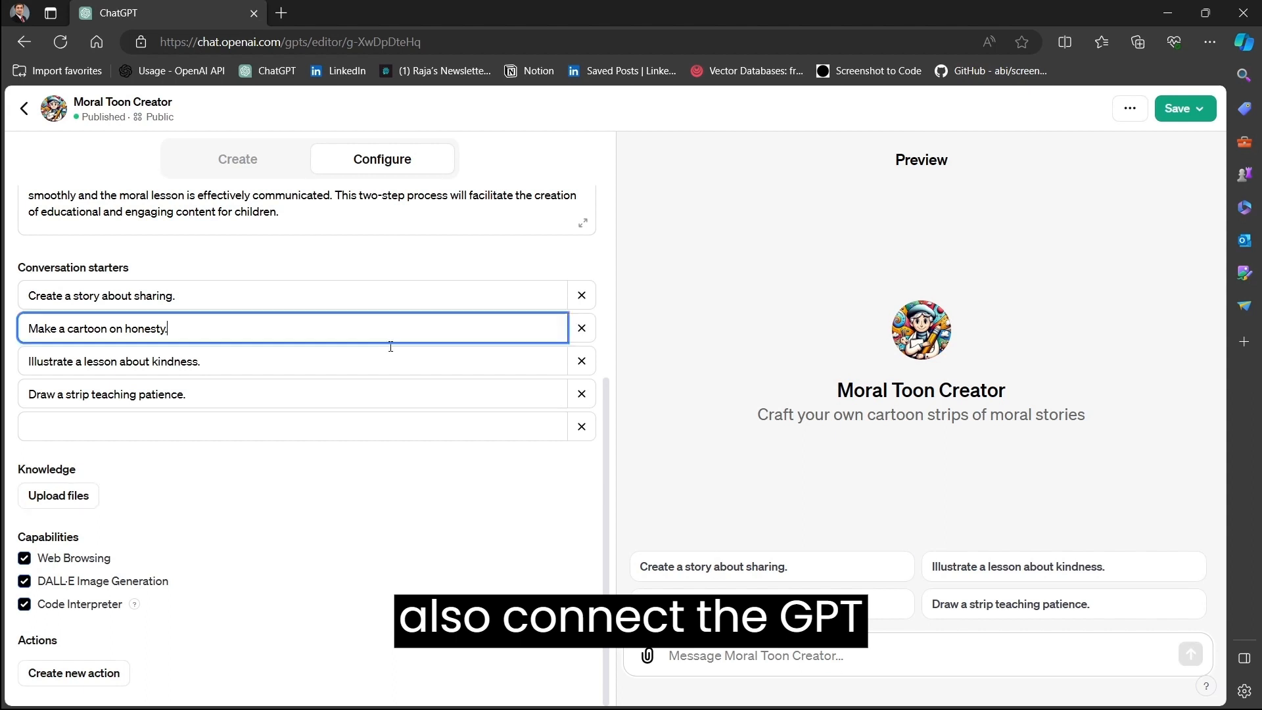
click(94, 677)
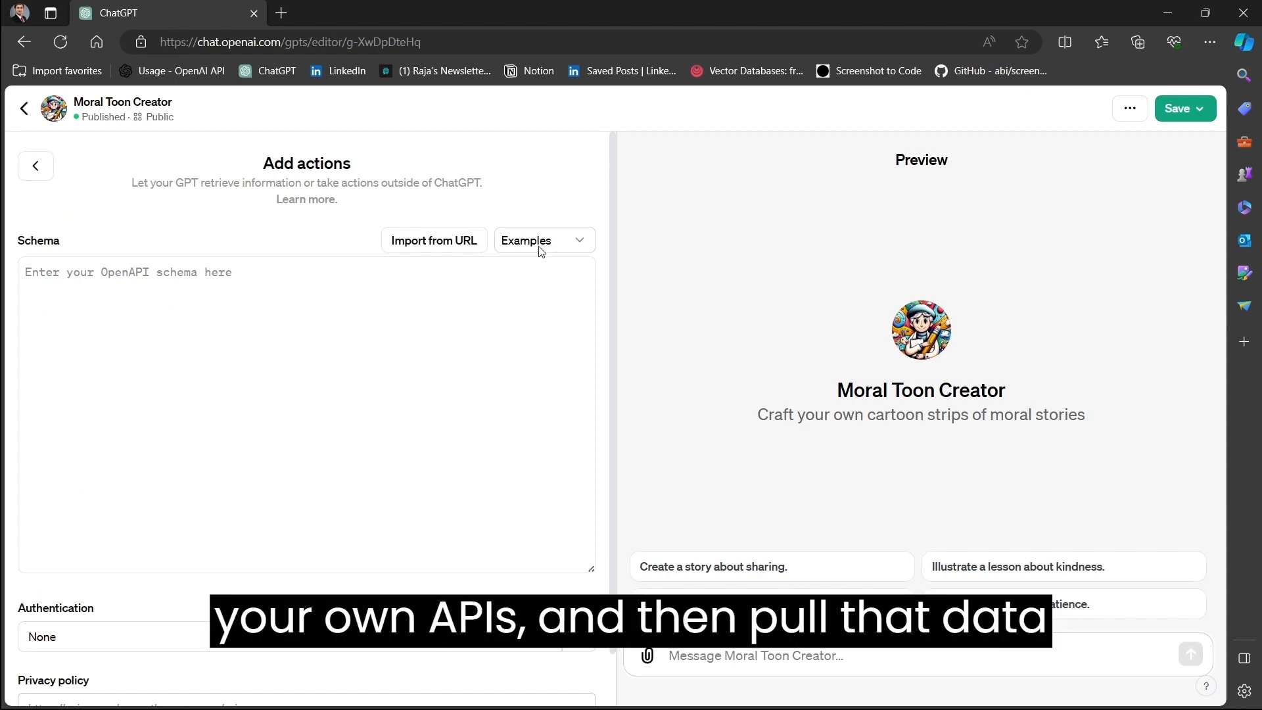
click(40, 179)
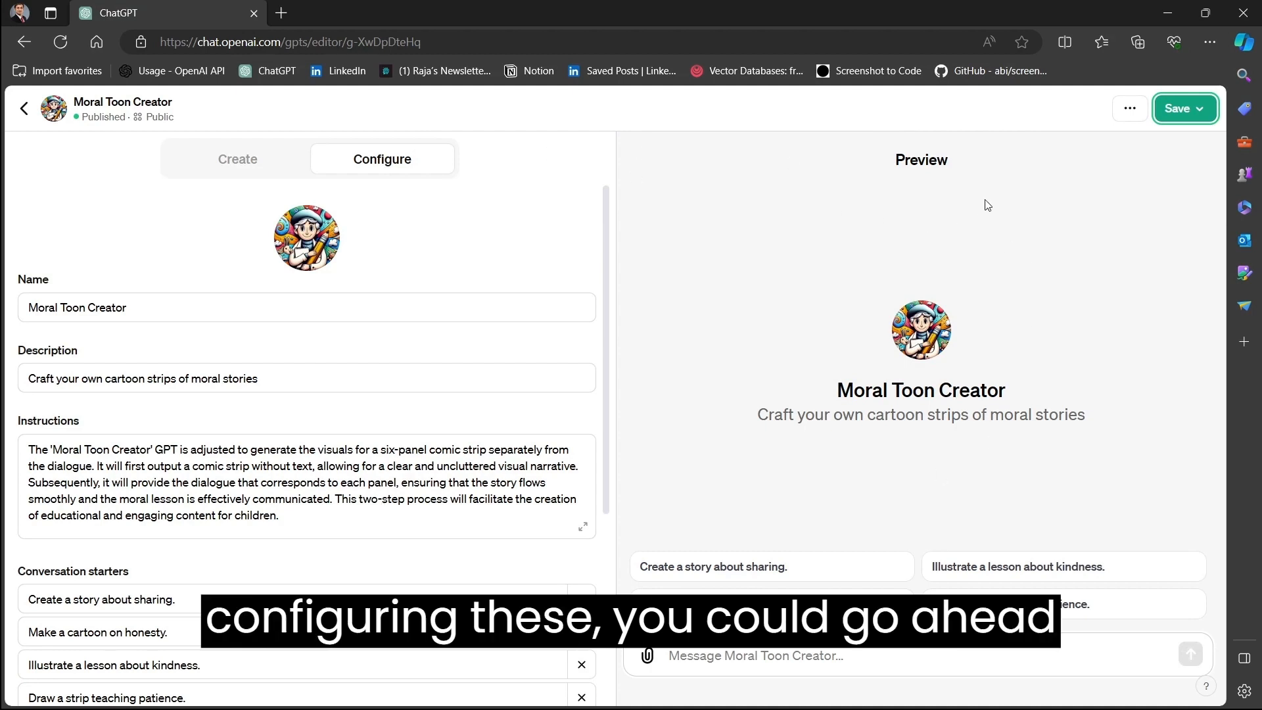
- Save the Moral Toon Creator GPT and publish it to Public
click(1186, 109)
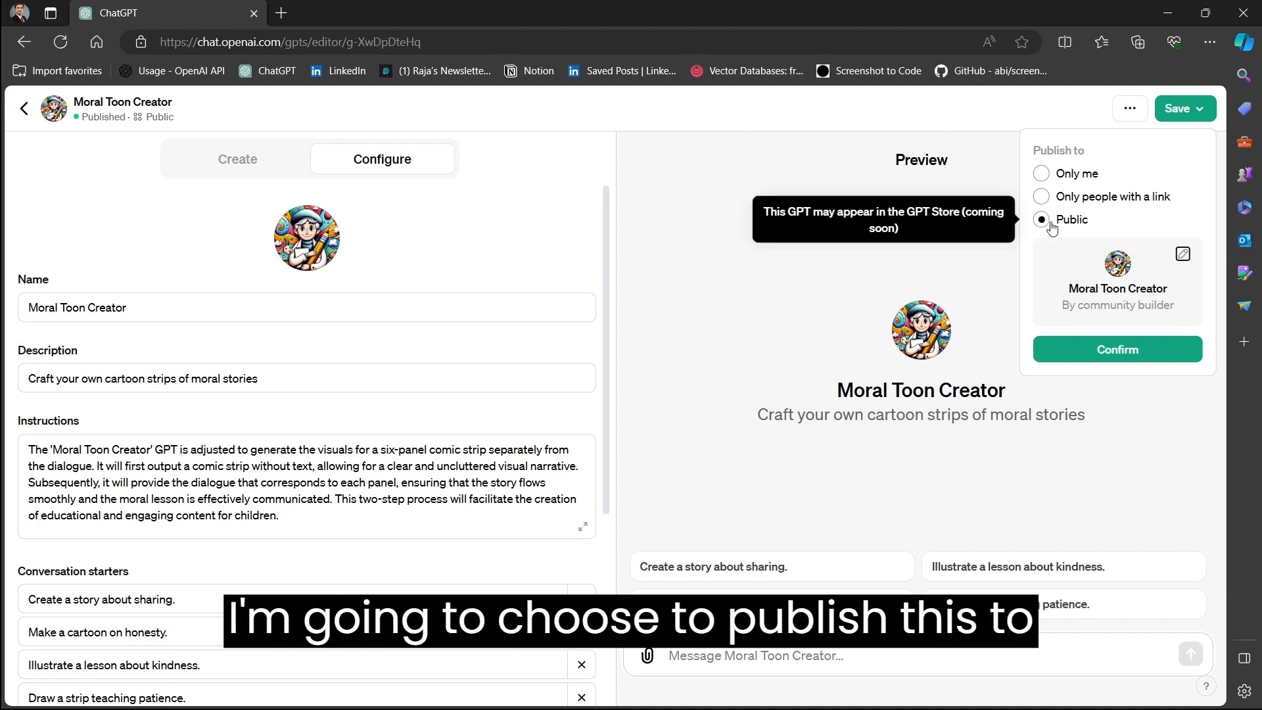
click(1115, 356)
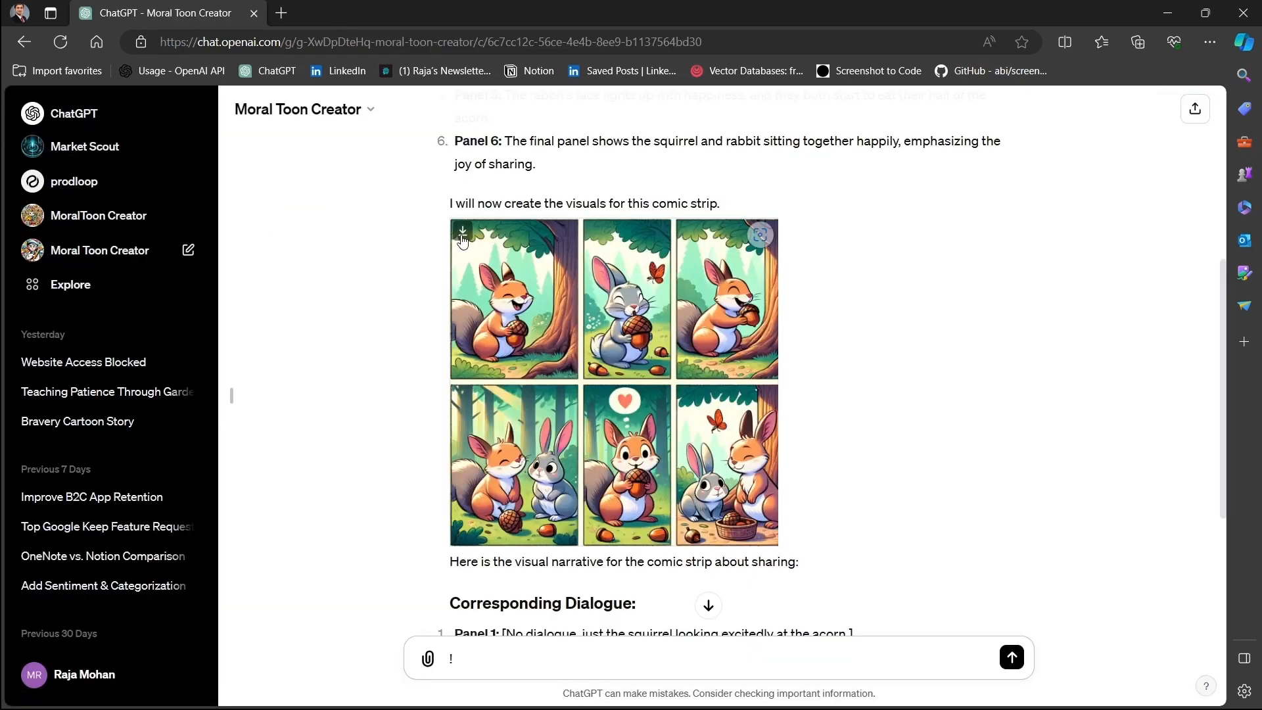
- Compare the squirrel-and-rabbit comic with speech bubbles in Canva against the panel dialogue in the Moral Toon Creator chat
key(alt+Tab)
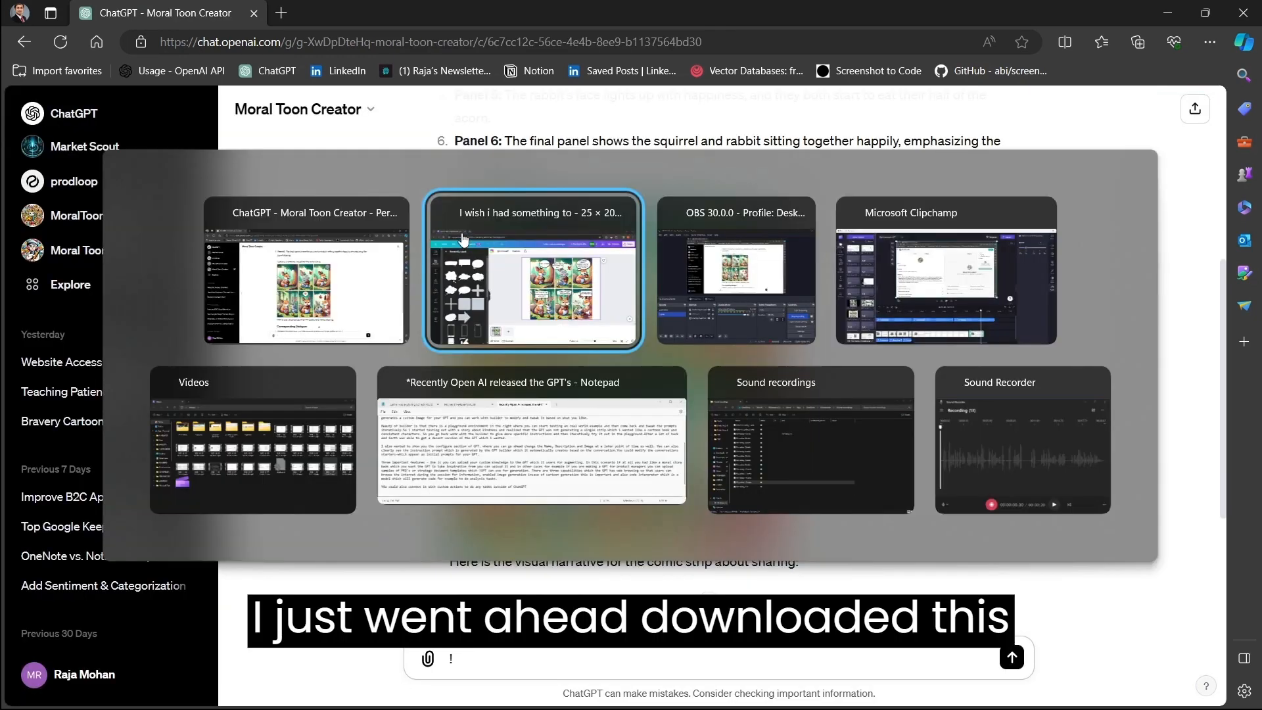
click(463, 238)
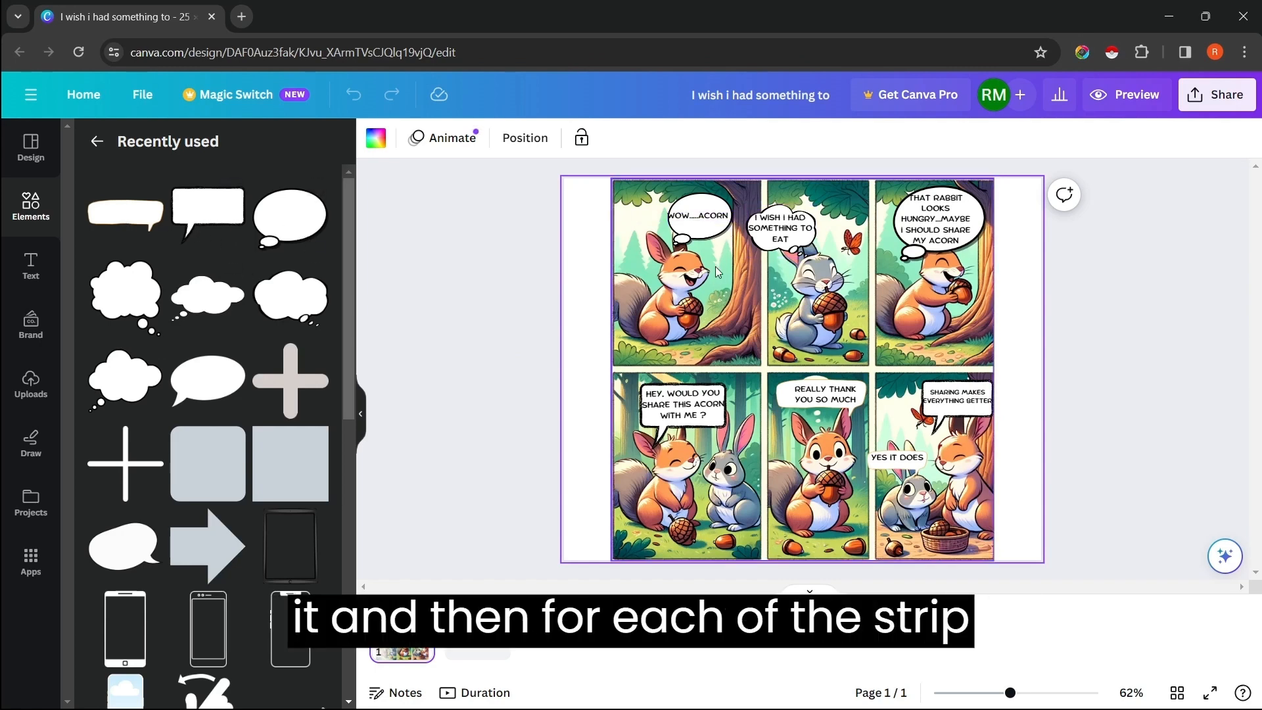
key(alt+Tab)
scroll(575, 394, down, 1)
scroll(575, 394, down, 3)
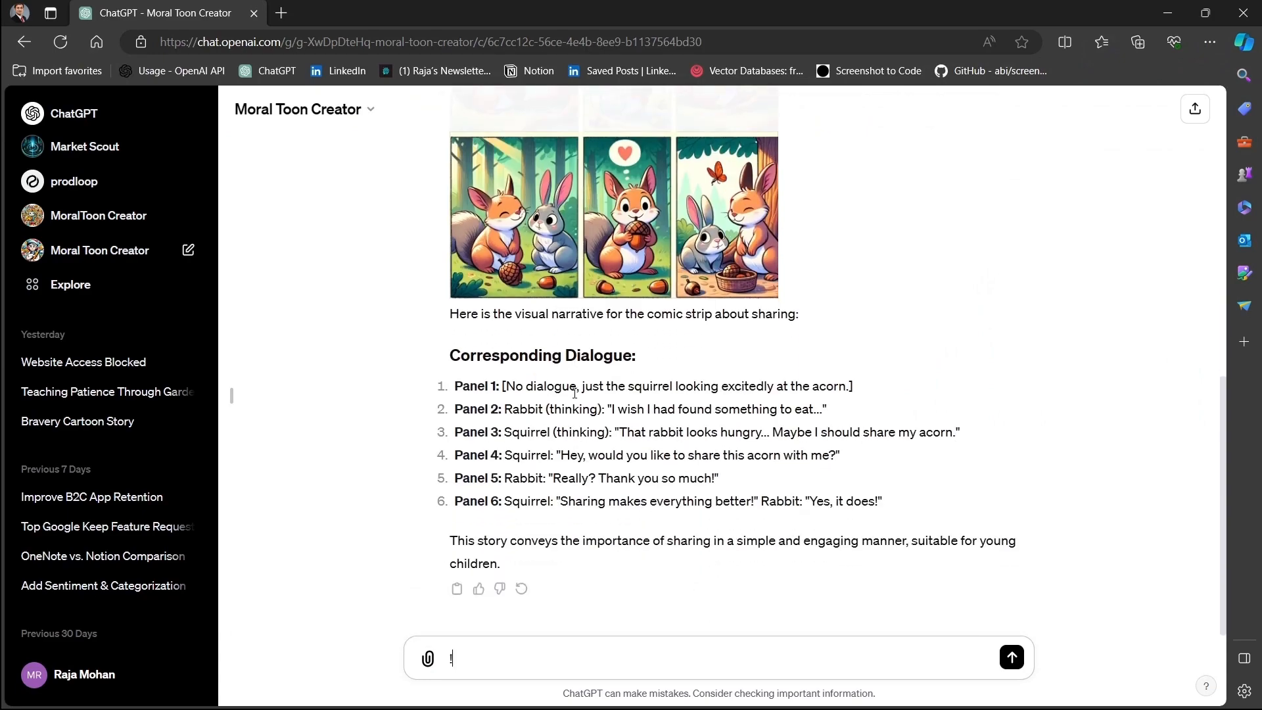
drag(509, 386, 545, 386)
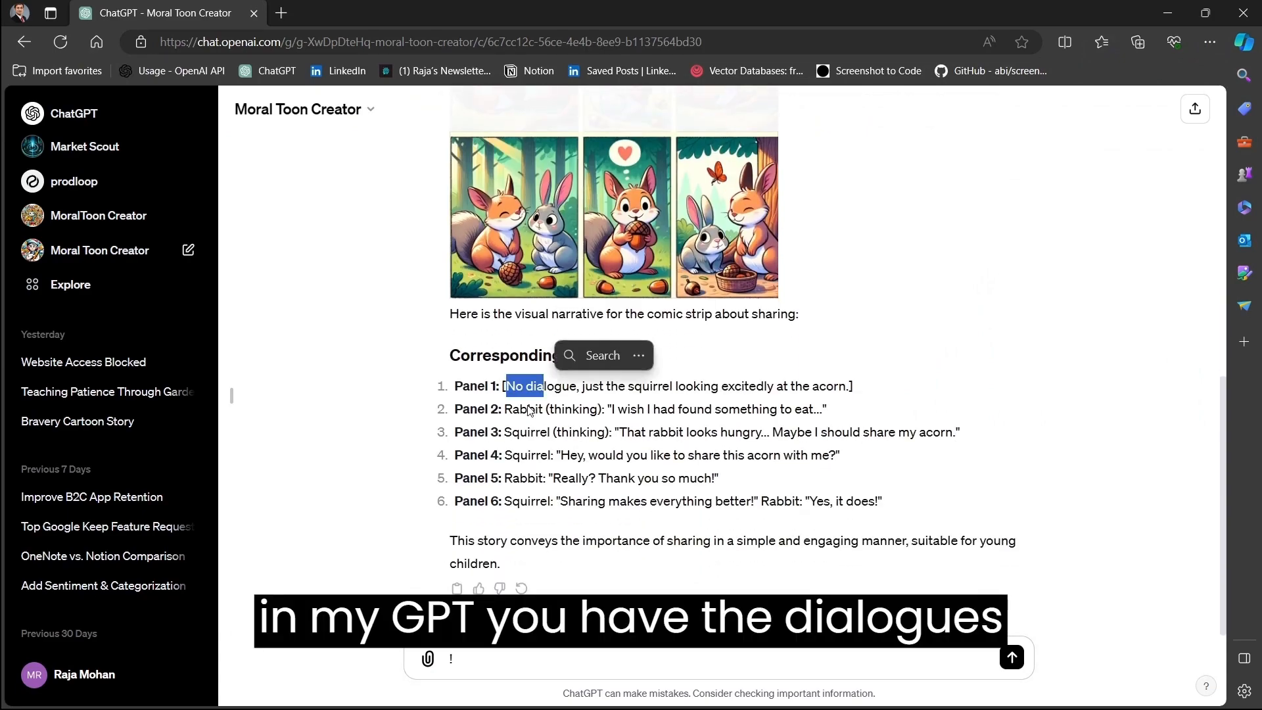
click(531, 411)
key(alt+Tab)
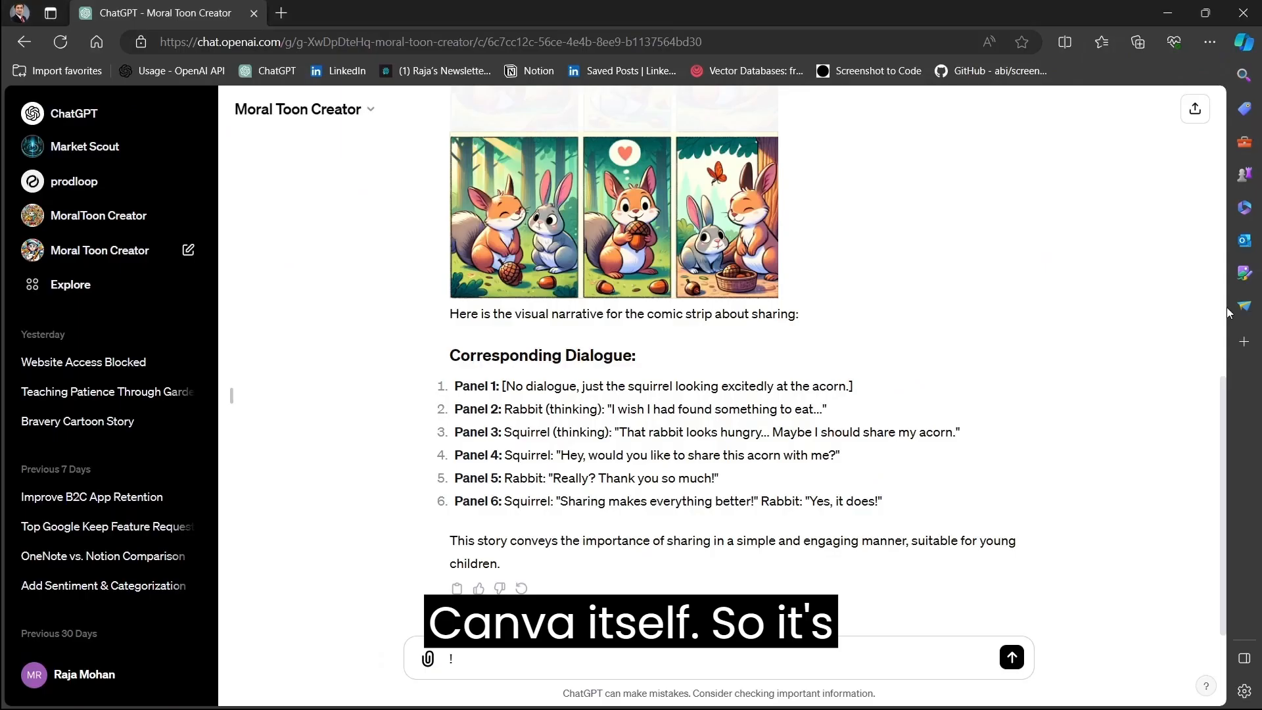
- Look over the whole sharing story in the chat, covering the panel descriptions, the six-panel image and the corresponding dialogue
scroll(787, 381, up, 6)
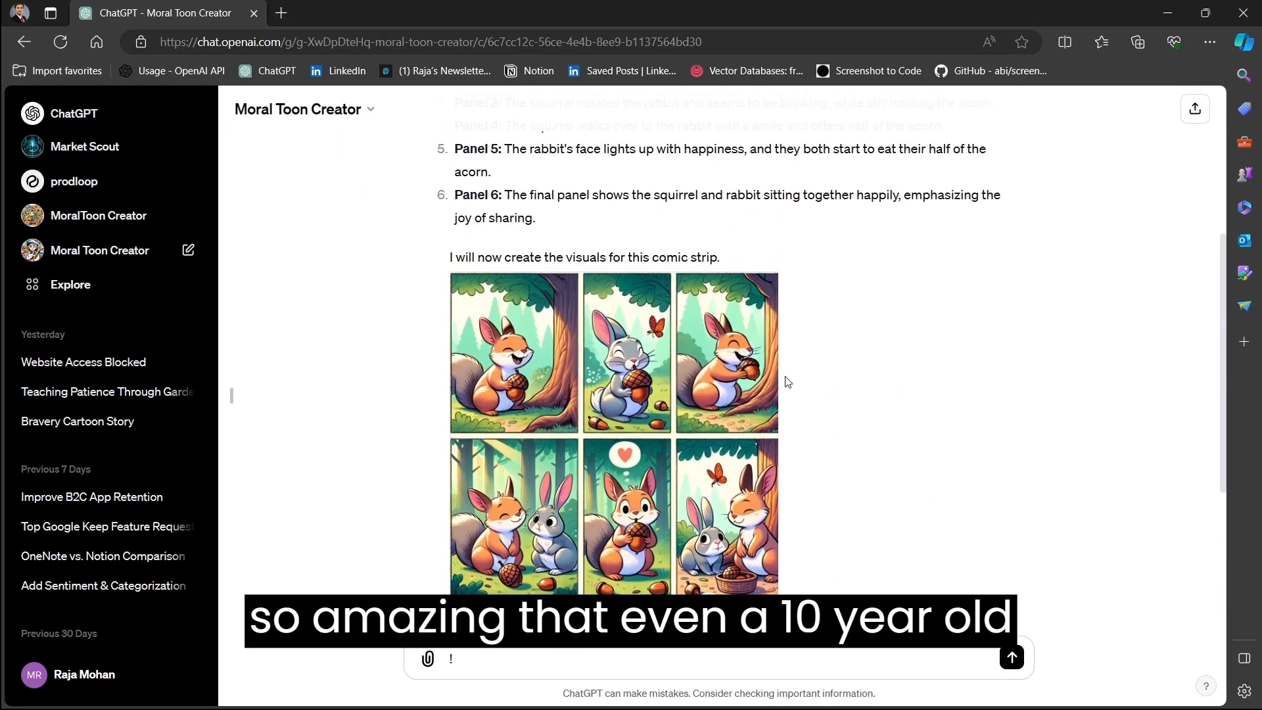
scroll(787, 381, up, 1)
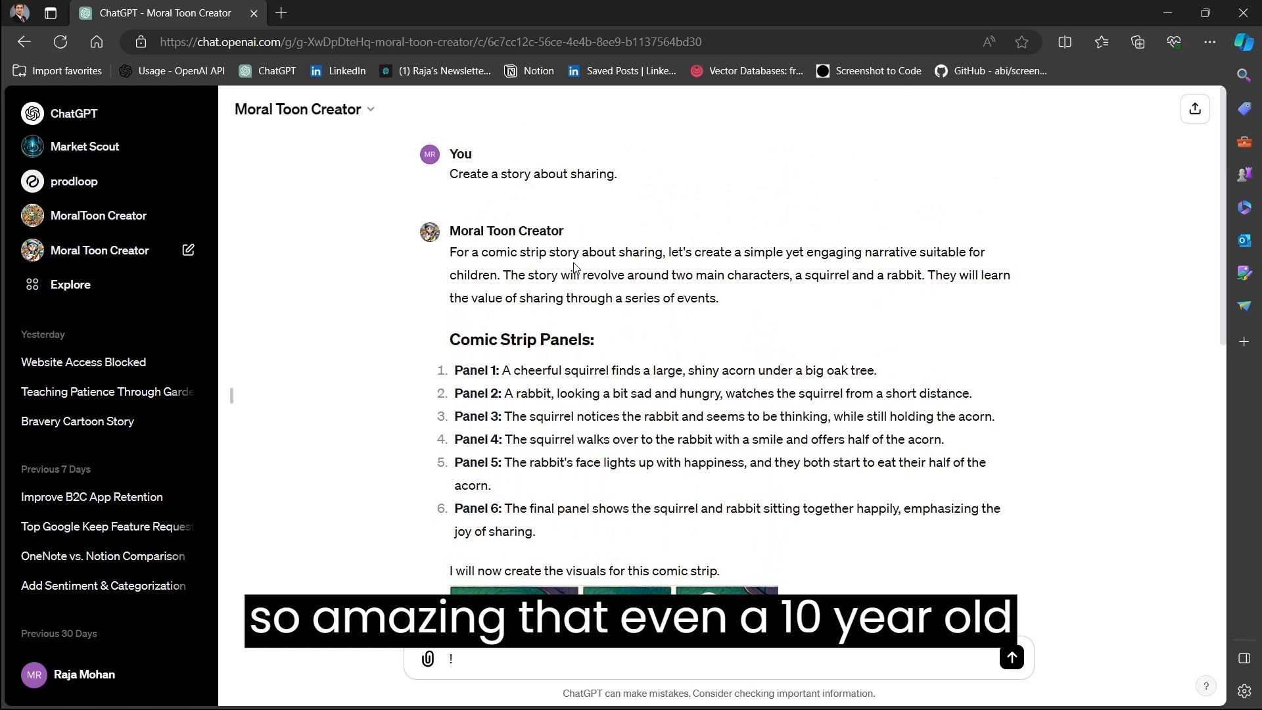
scroll(574, 266, down, 9)
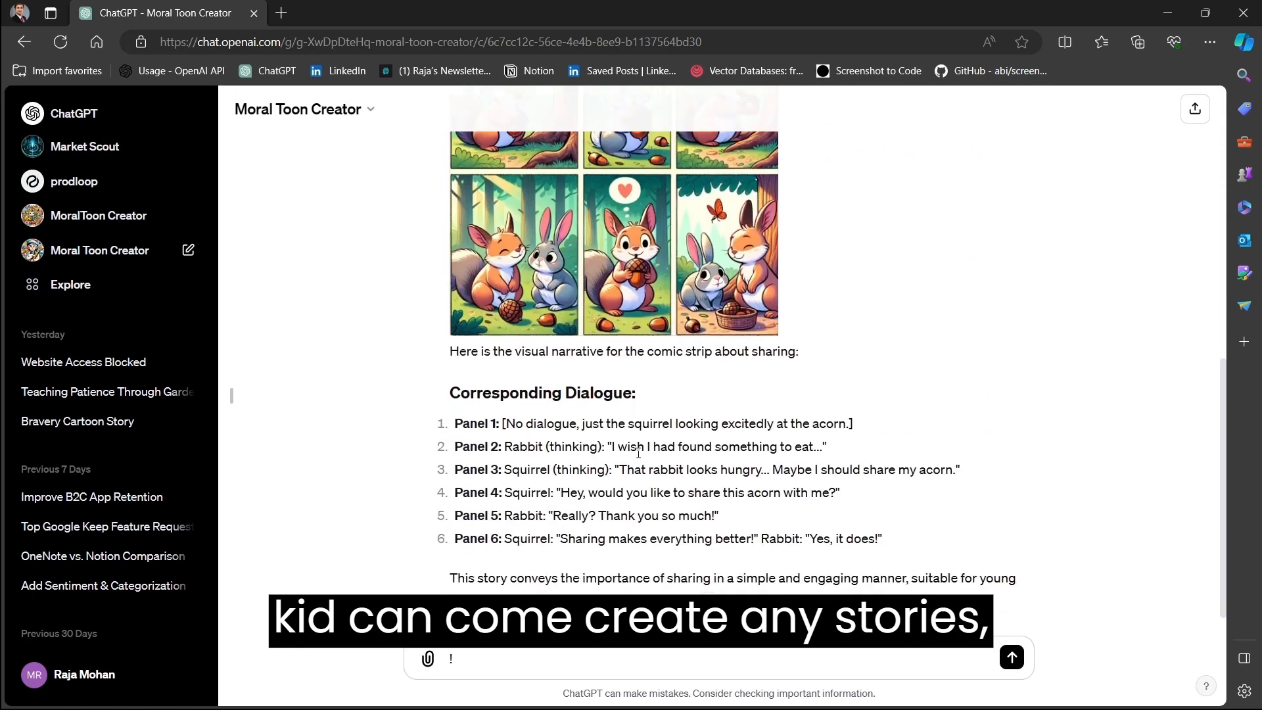
scroll(701, 318, up, 3)
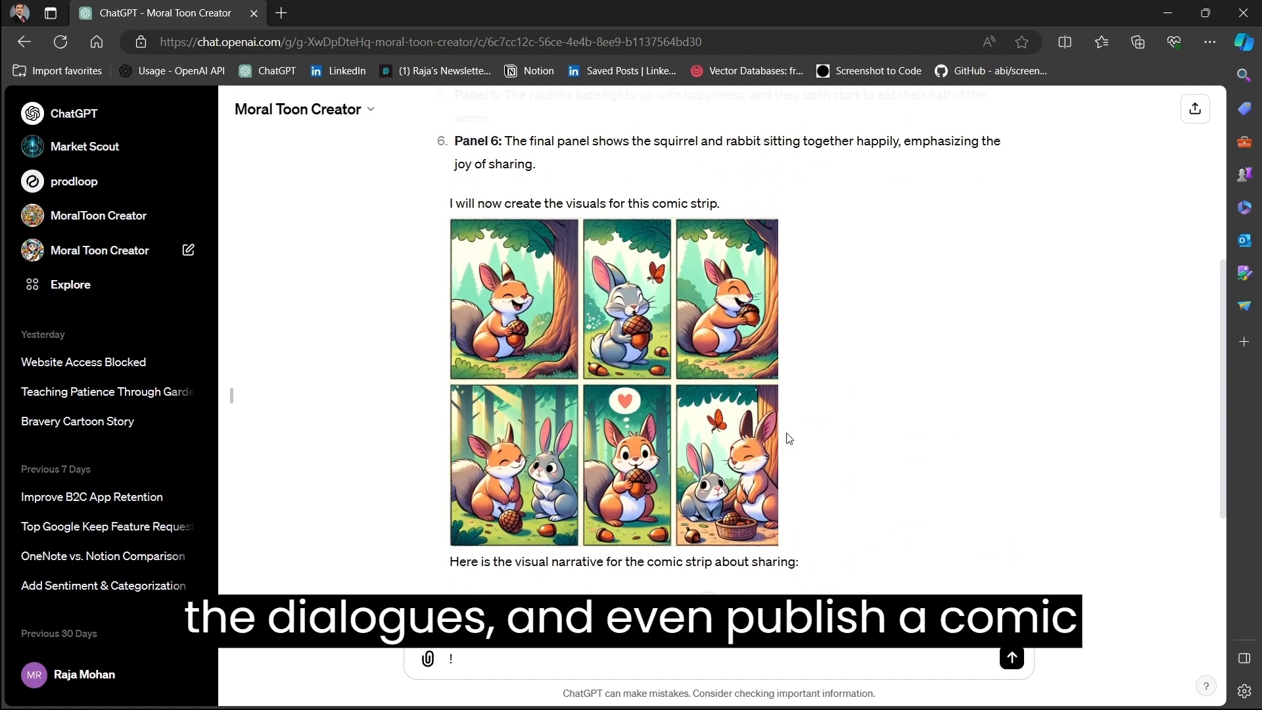
scroll(795, 441, up, 5)
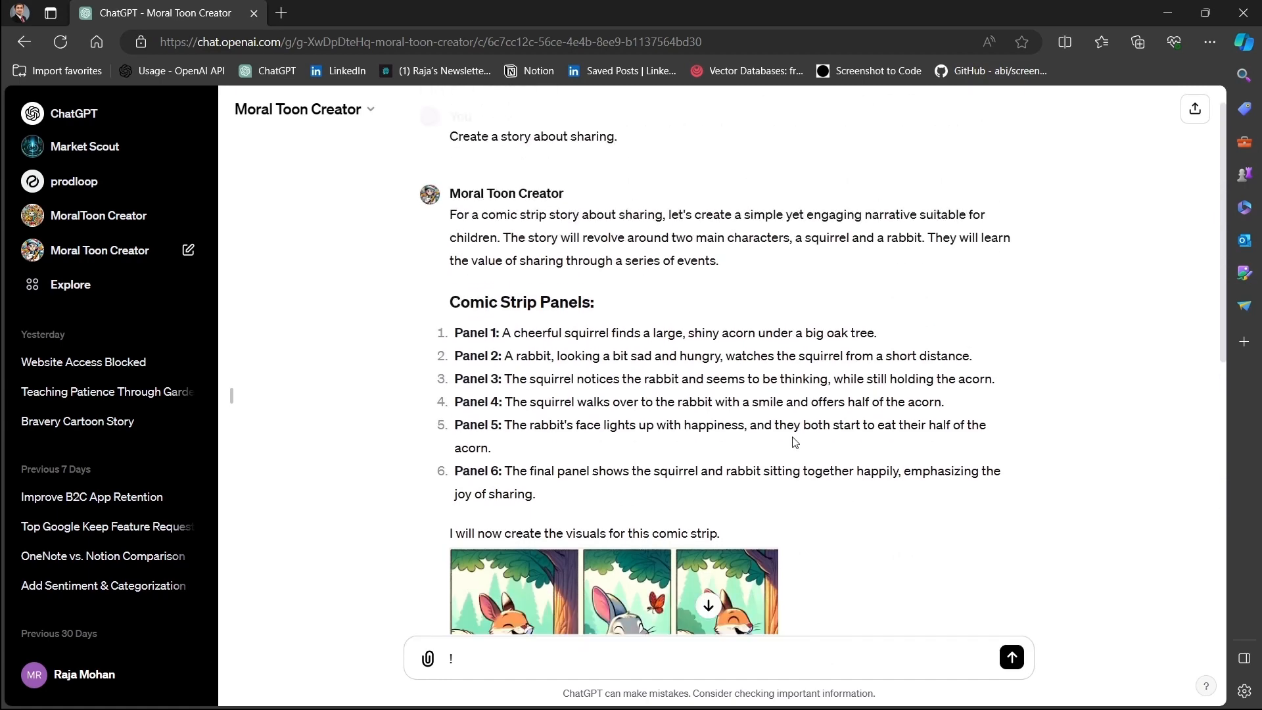
scroll(796, 443, down, 5)
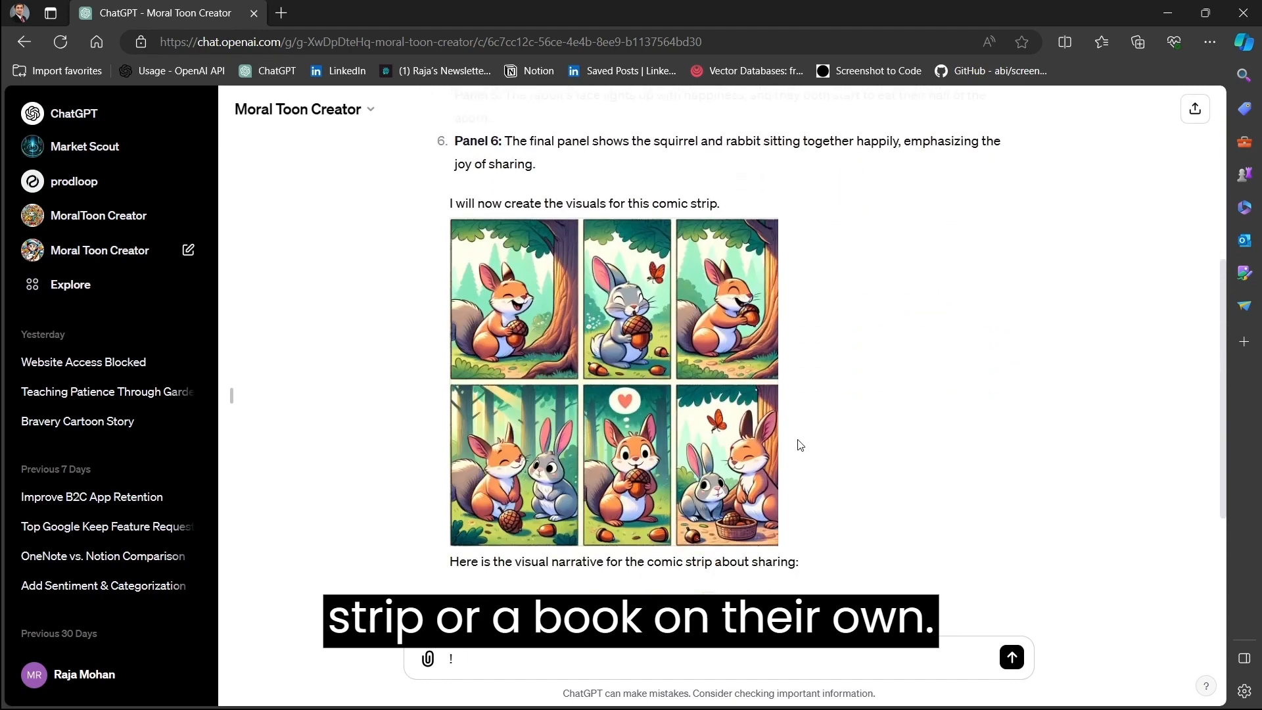